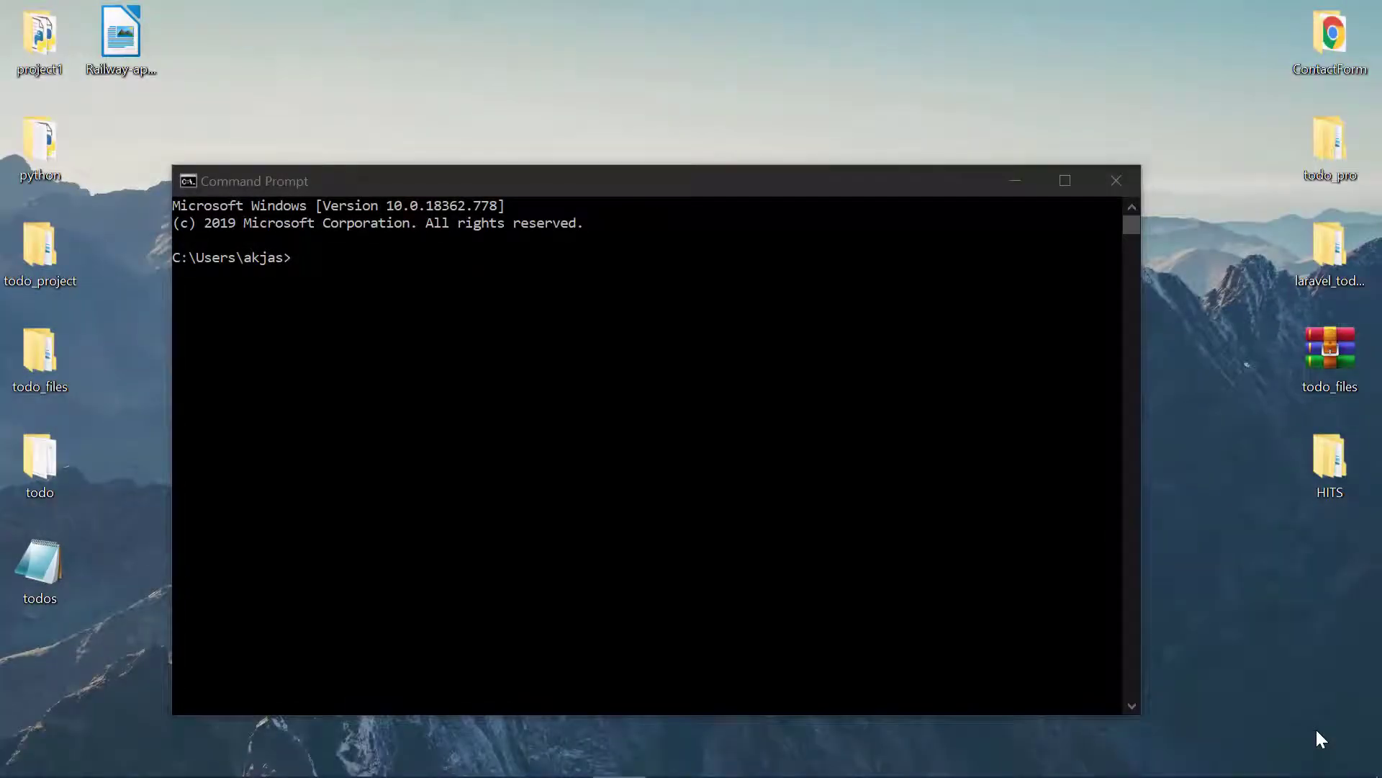
- Run python in Command Prompt, then dismiss the Microsoft Store window it brings up
click(761, 481)
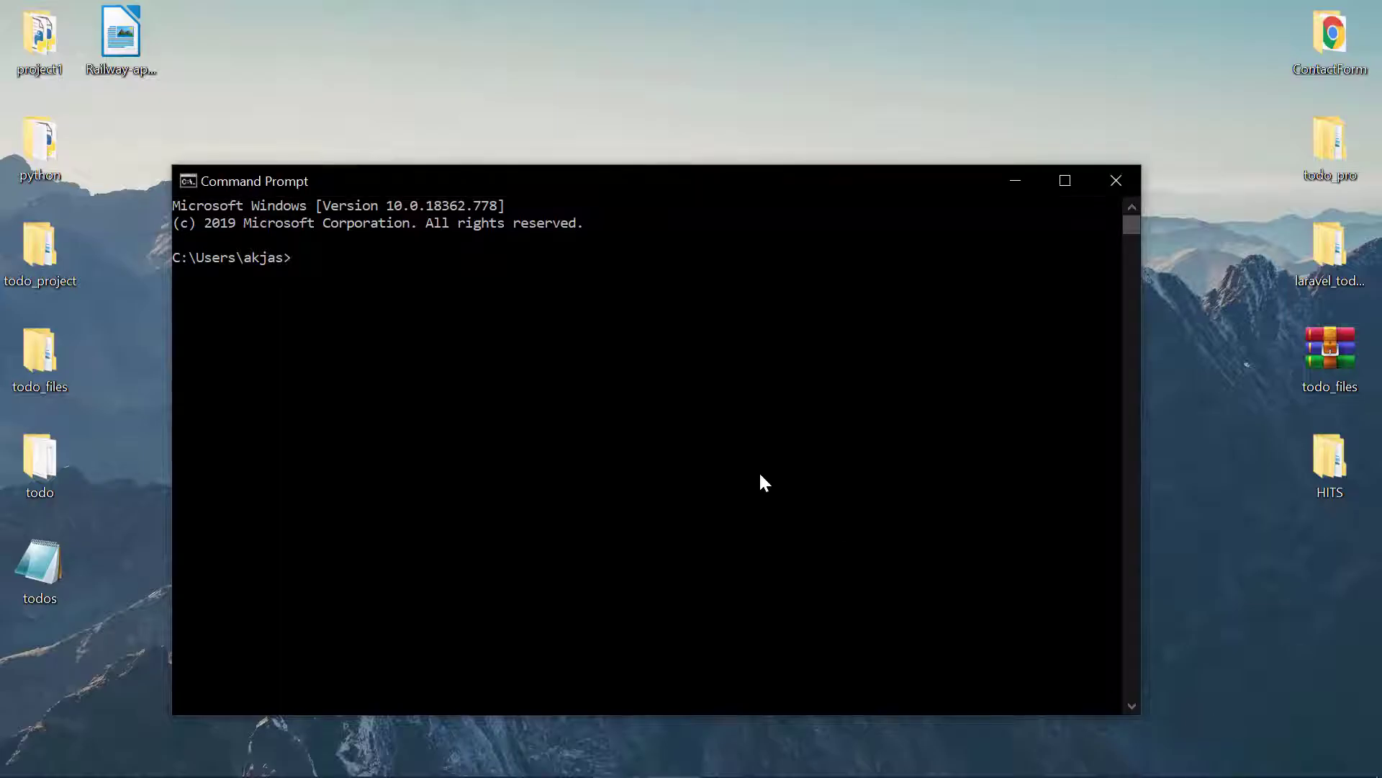
text(python)
key(Return)
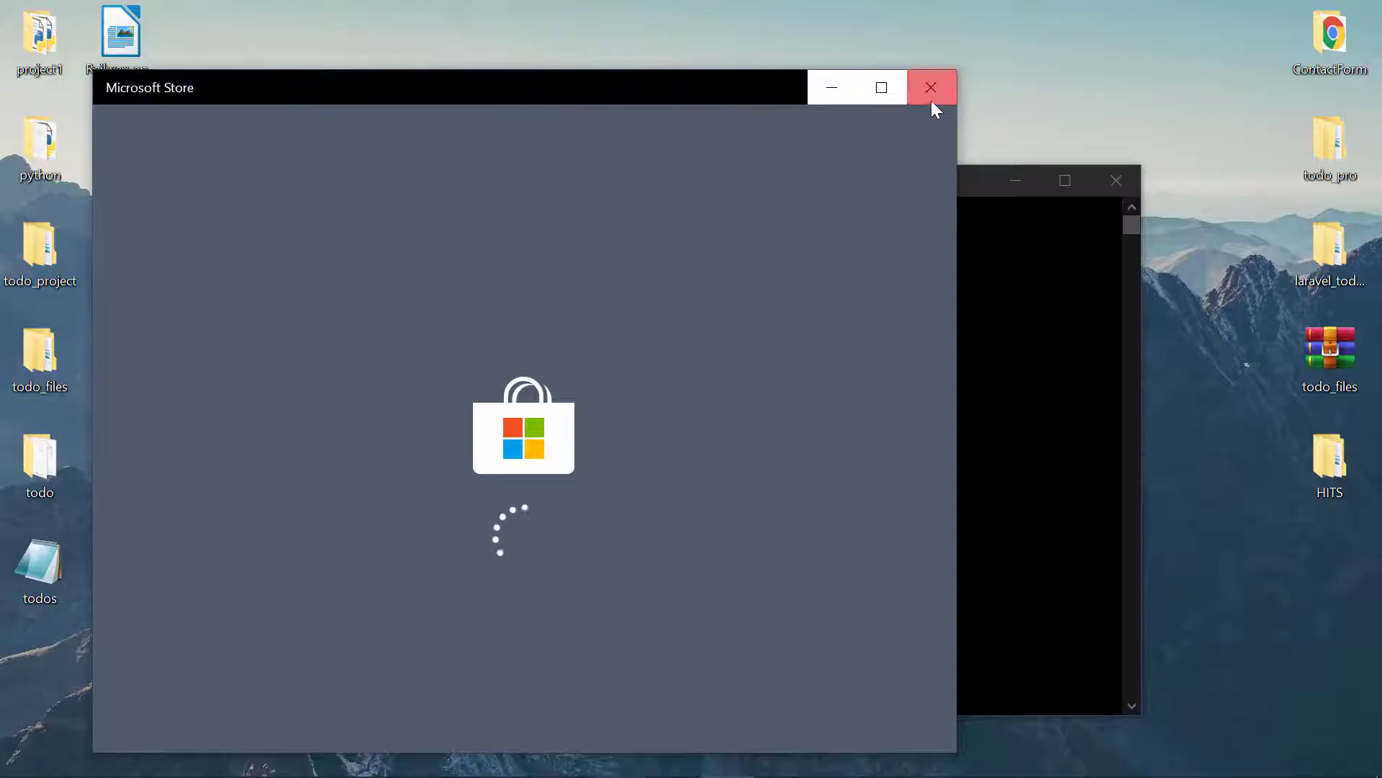
click(931, 105)
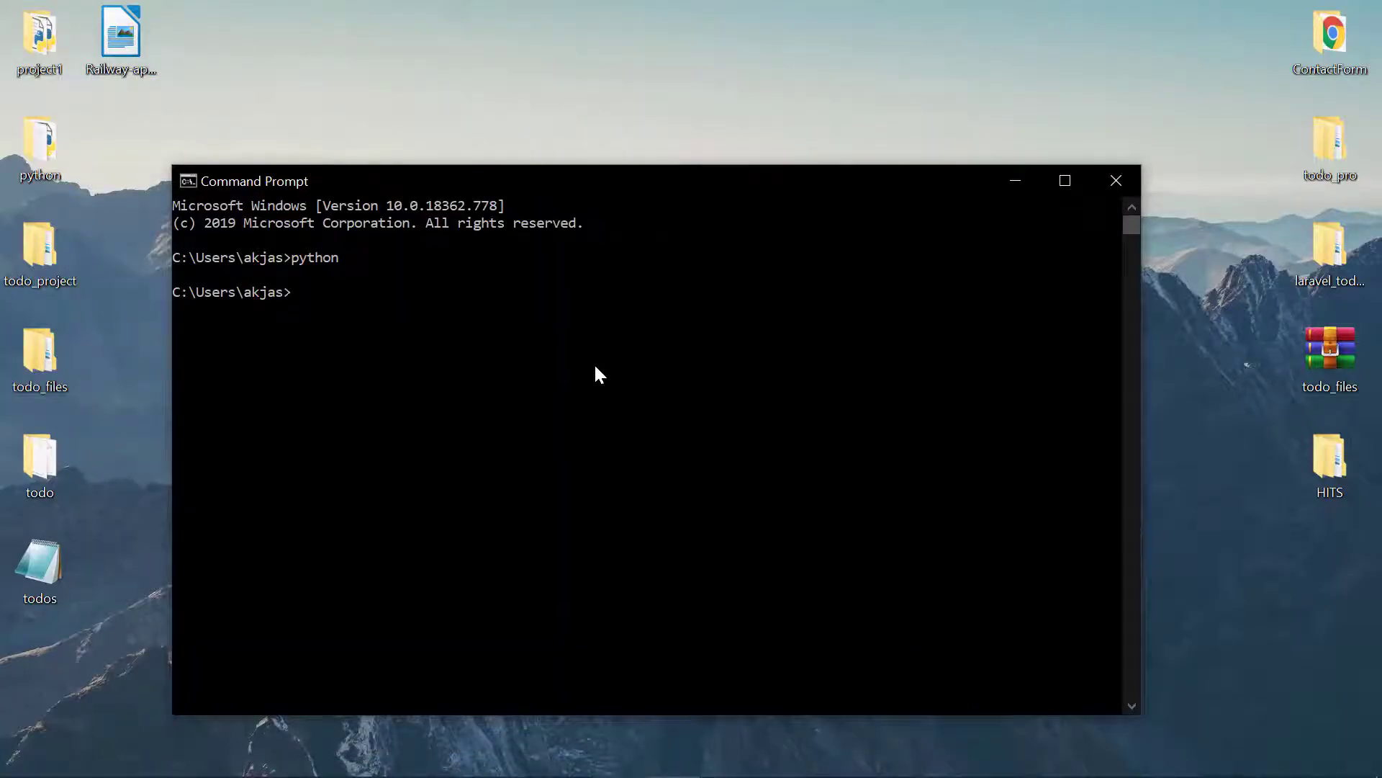
- Run the misspelled pythonn and confirm it is not recognized as an internal or external command
text(pythonn)
key(Return)
drag(415, 326, 170, 308)
click(396, 354)
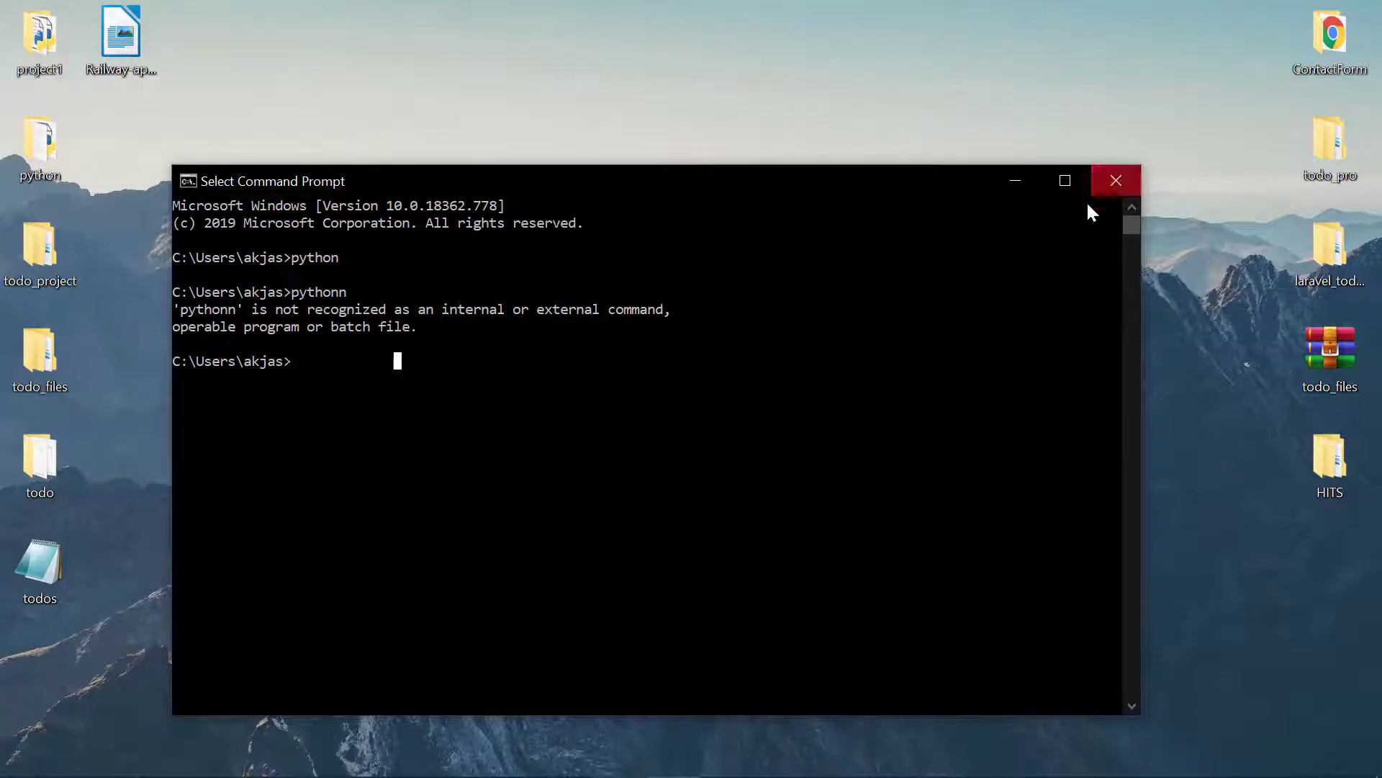
- Close Command Prompt, search the Start menu for python, and bring up options for Python 3.8 (64-bit)
click(1138, 167)
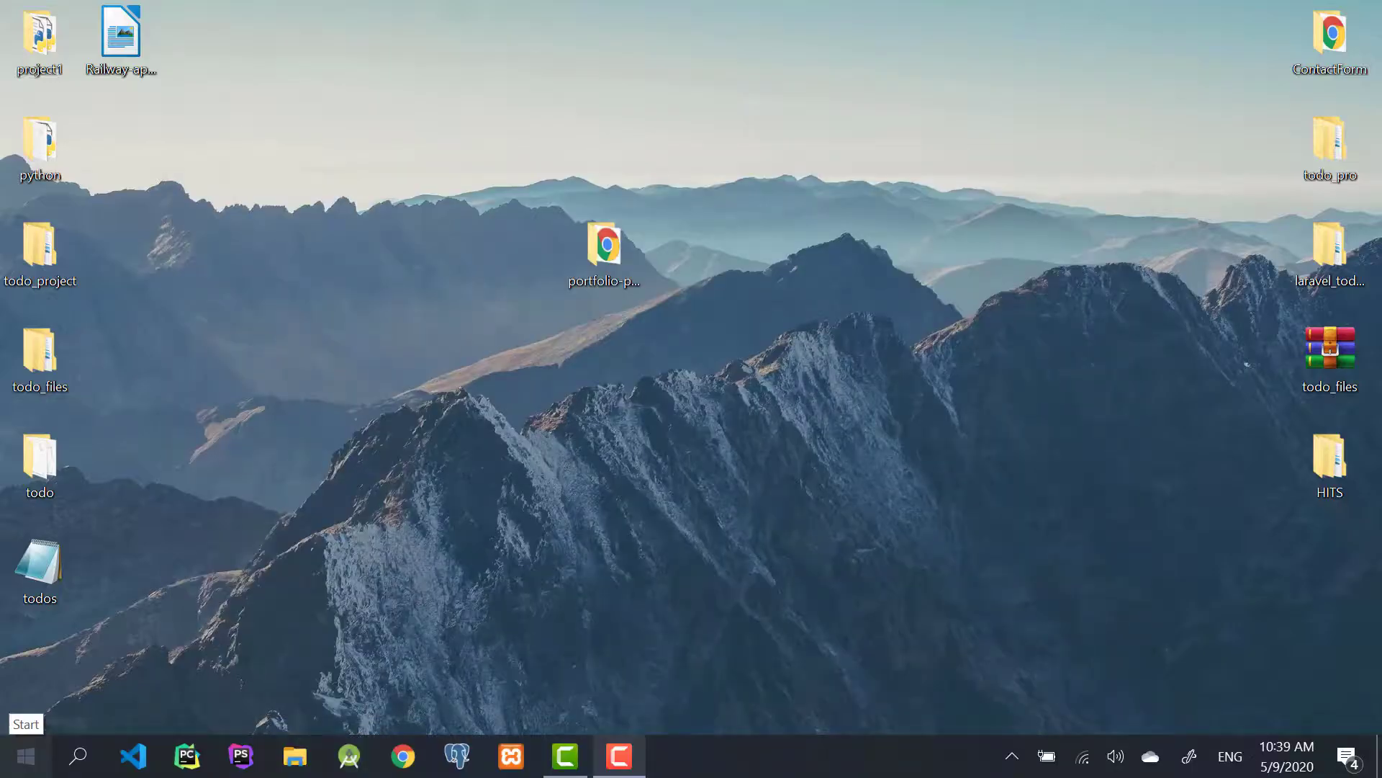
click(26, 755)
text(pyt)
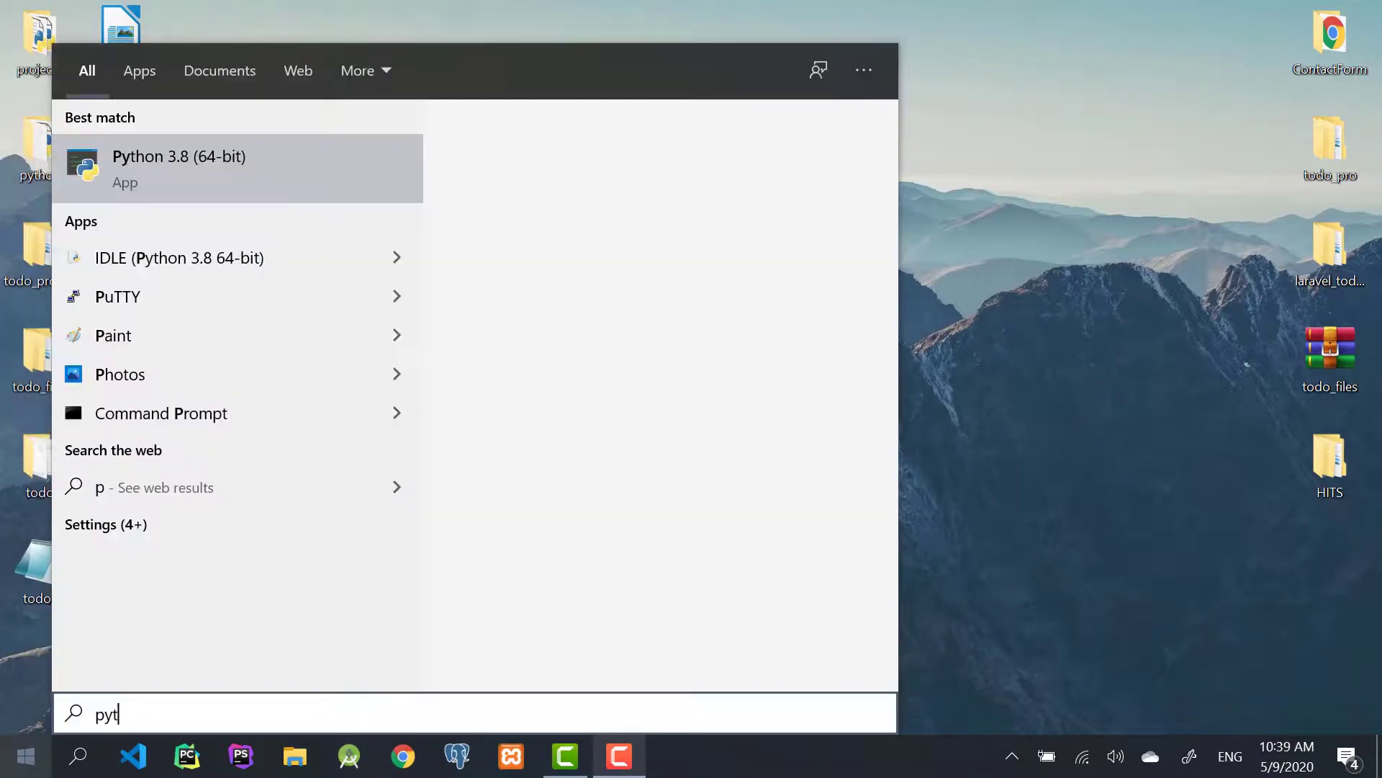
text(hon)
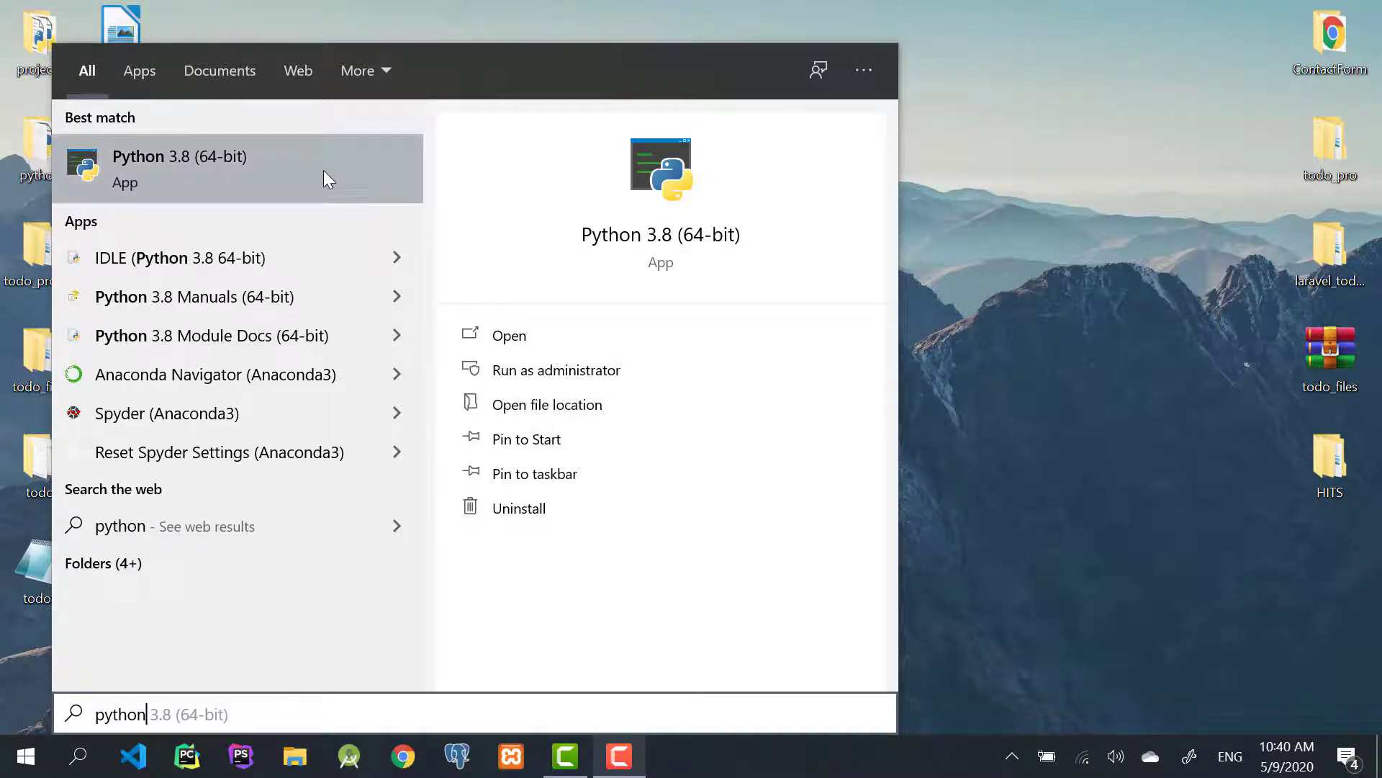
right_click(274, 164)
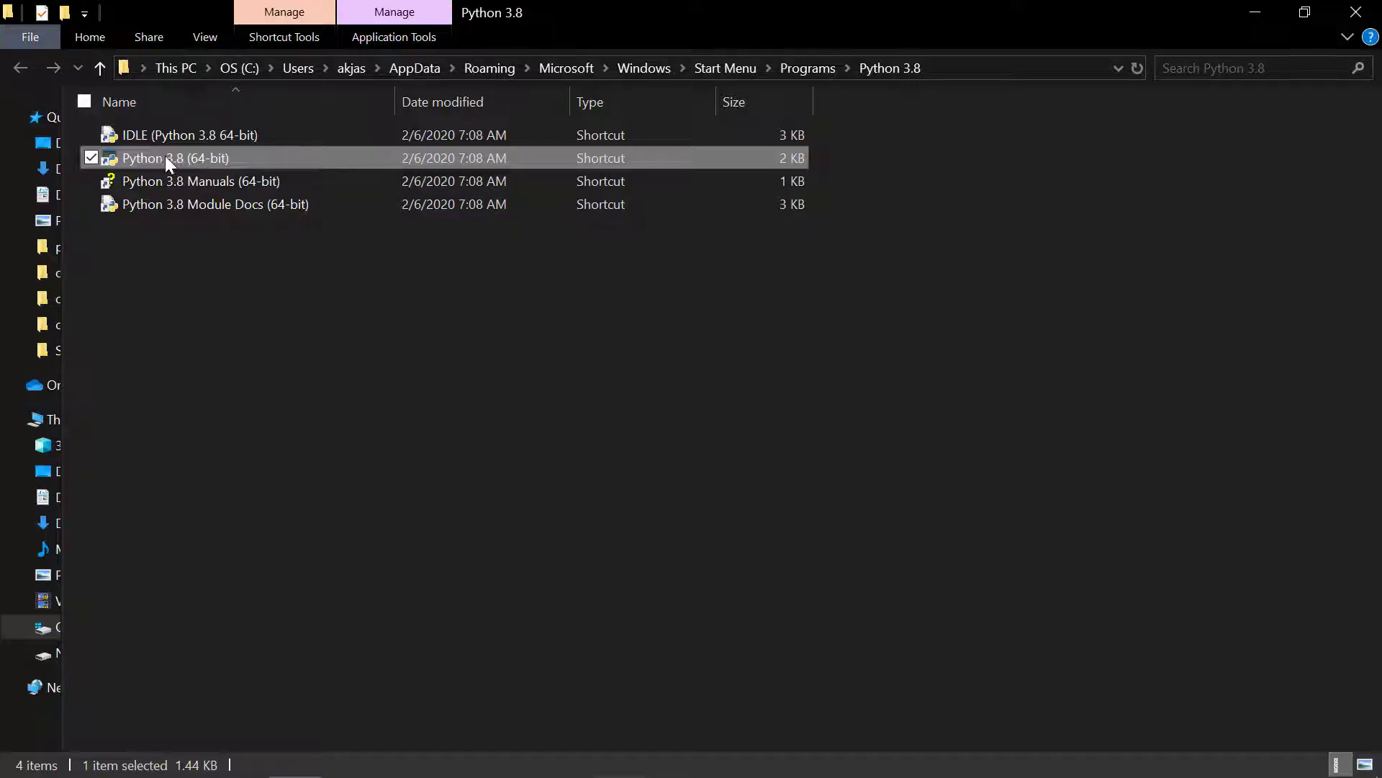
- Go from the Python 3.8 (64-bit) shortcut to its Python38 install folder and select that folder's path
click(165, 156)
click(165, 158)
right_click(304, 158)
click(231, 223)
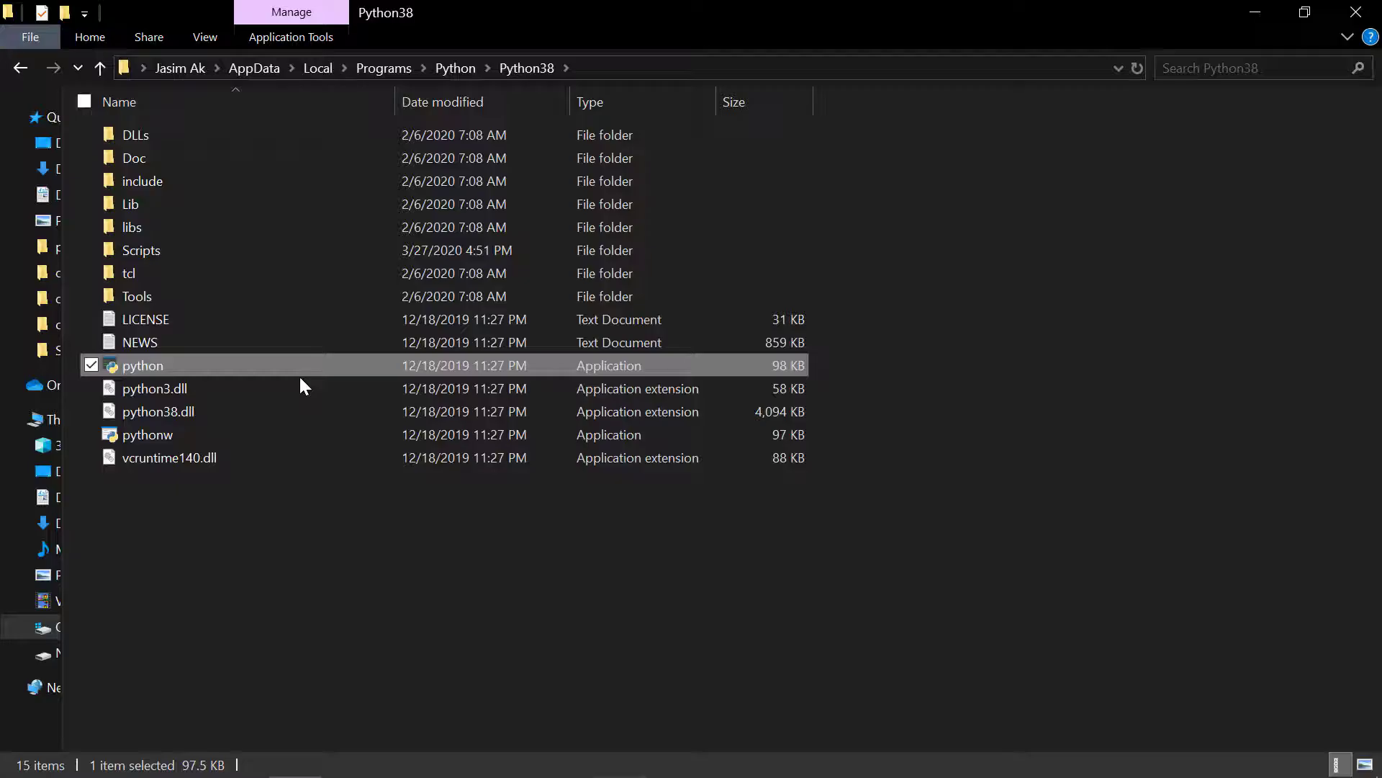
click(610, 68)
key(ctrl+c)
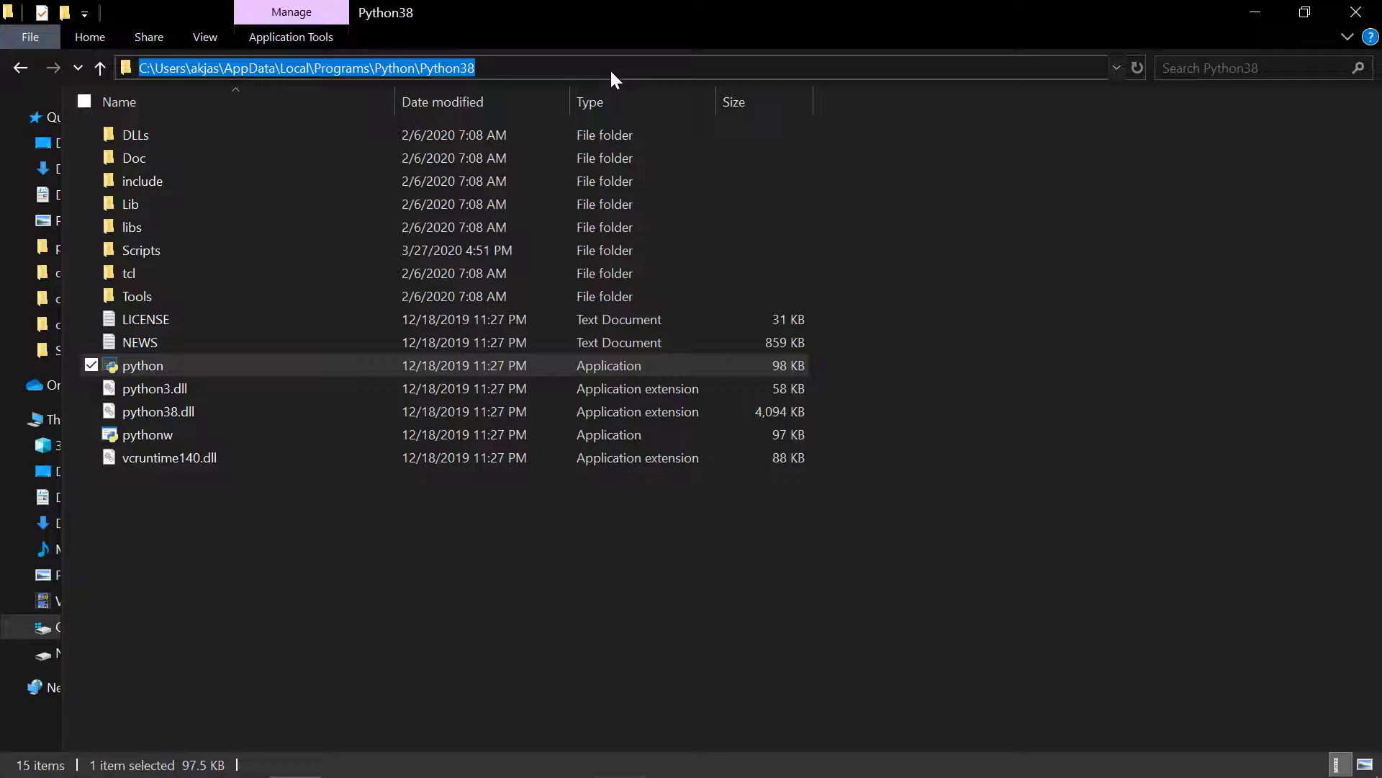
- Search Start for env and launch 'Edit the system environment variables'
click(26, 755)
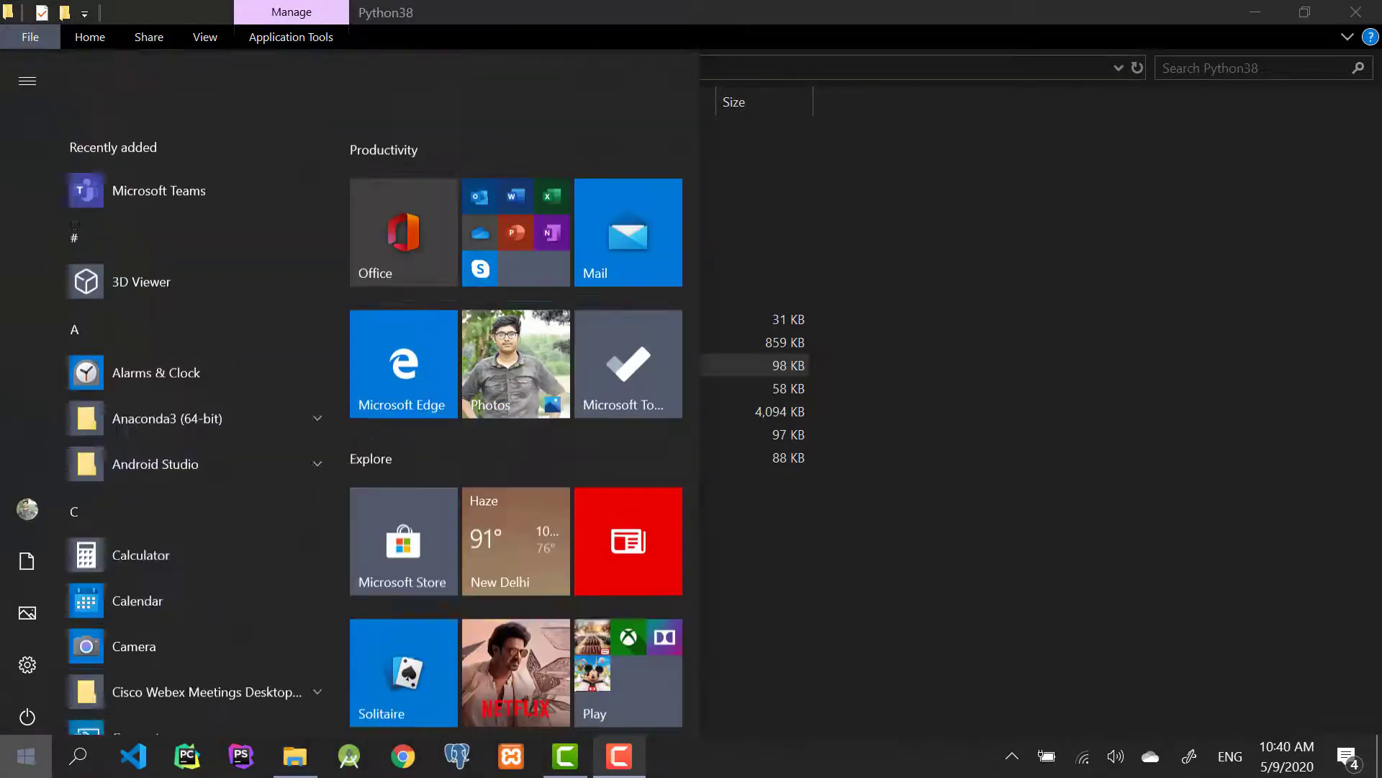
text(env)
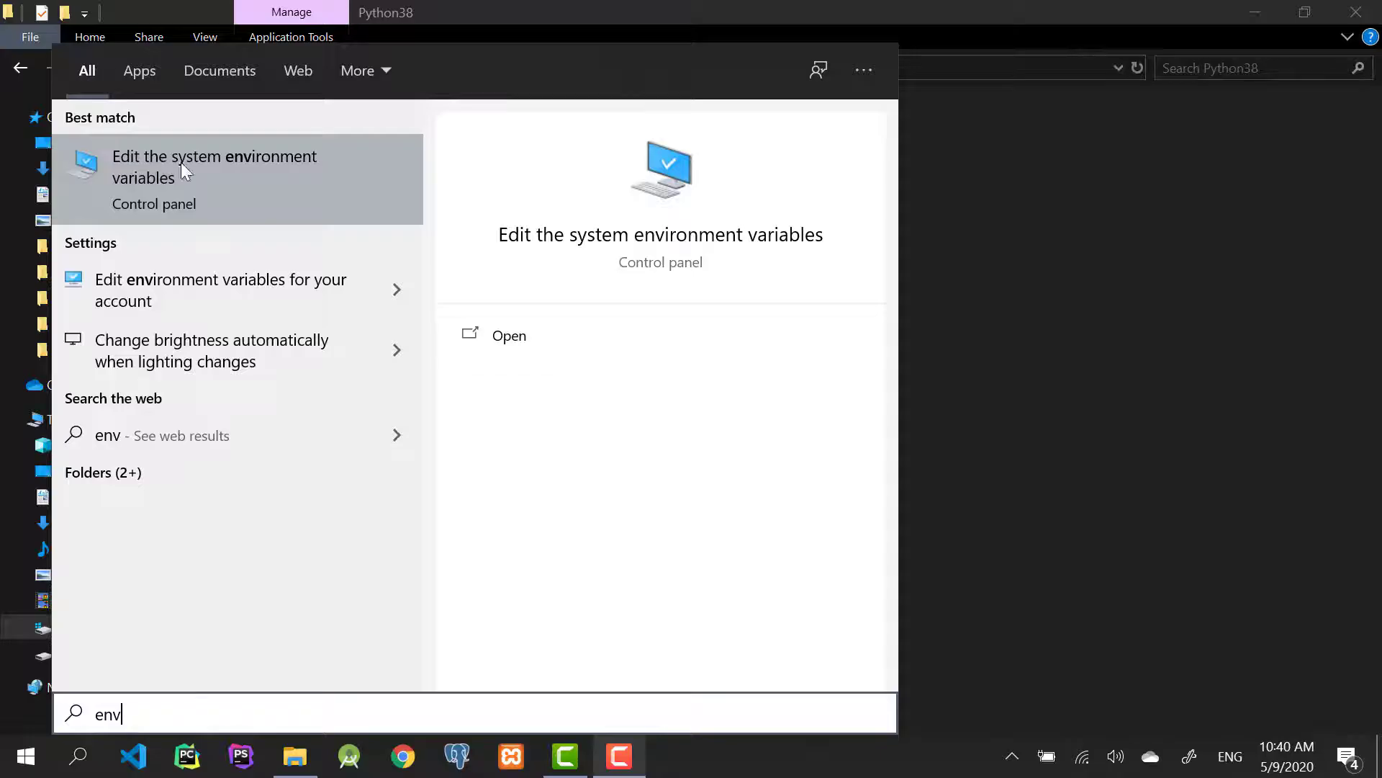
click(176, 201)
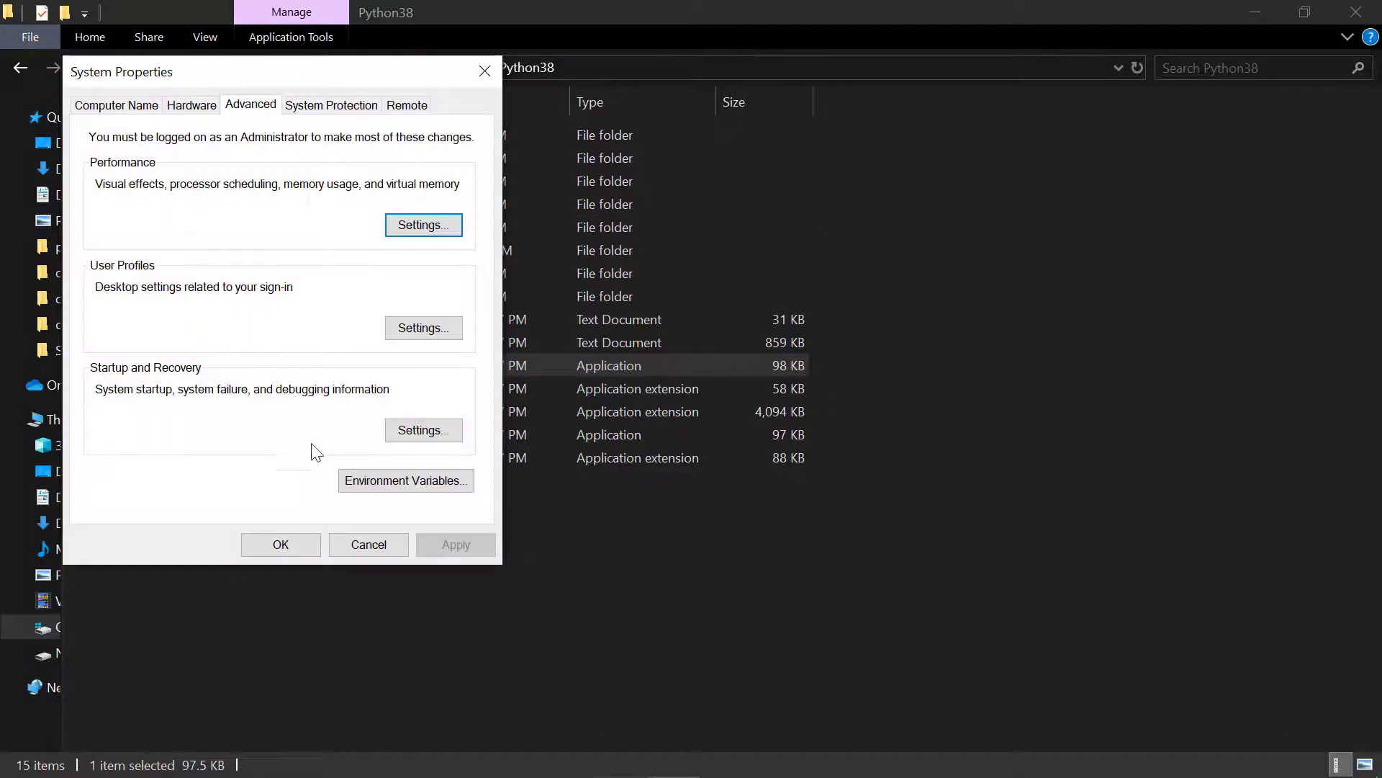
- Add the copied Python38 folder path as a new system Path entry and confirm both dialogs with OK
click(404, 483)
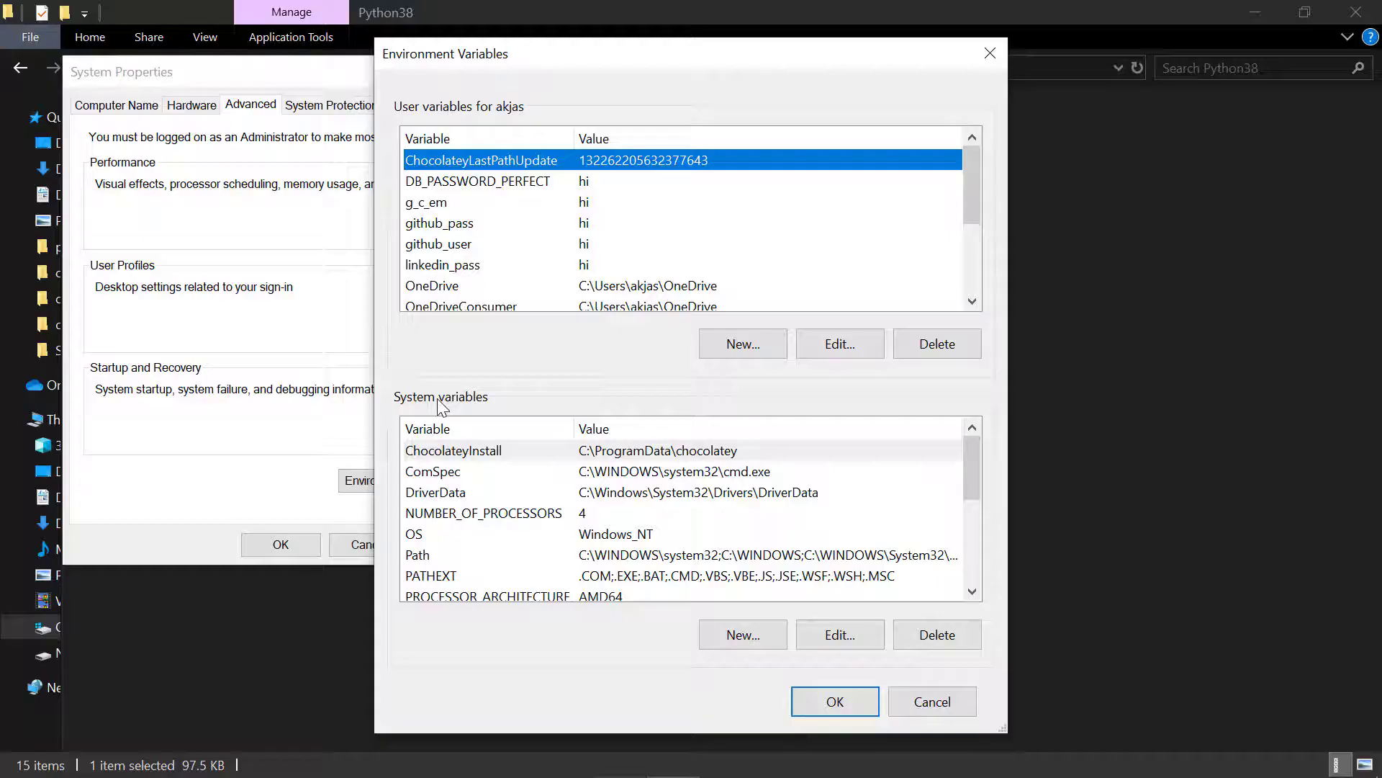
click(455, 556)
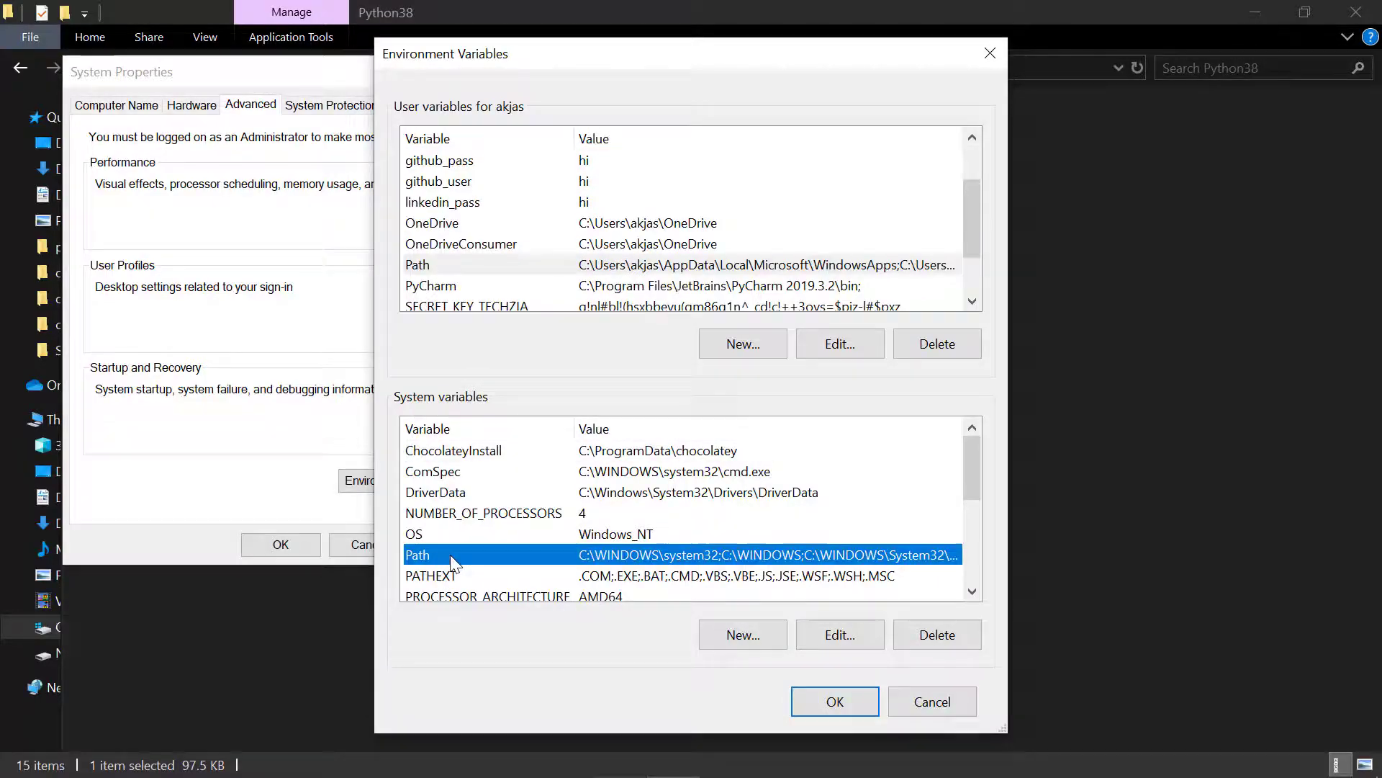
double_click(452, 557)
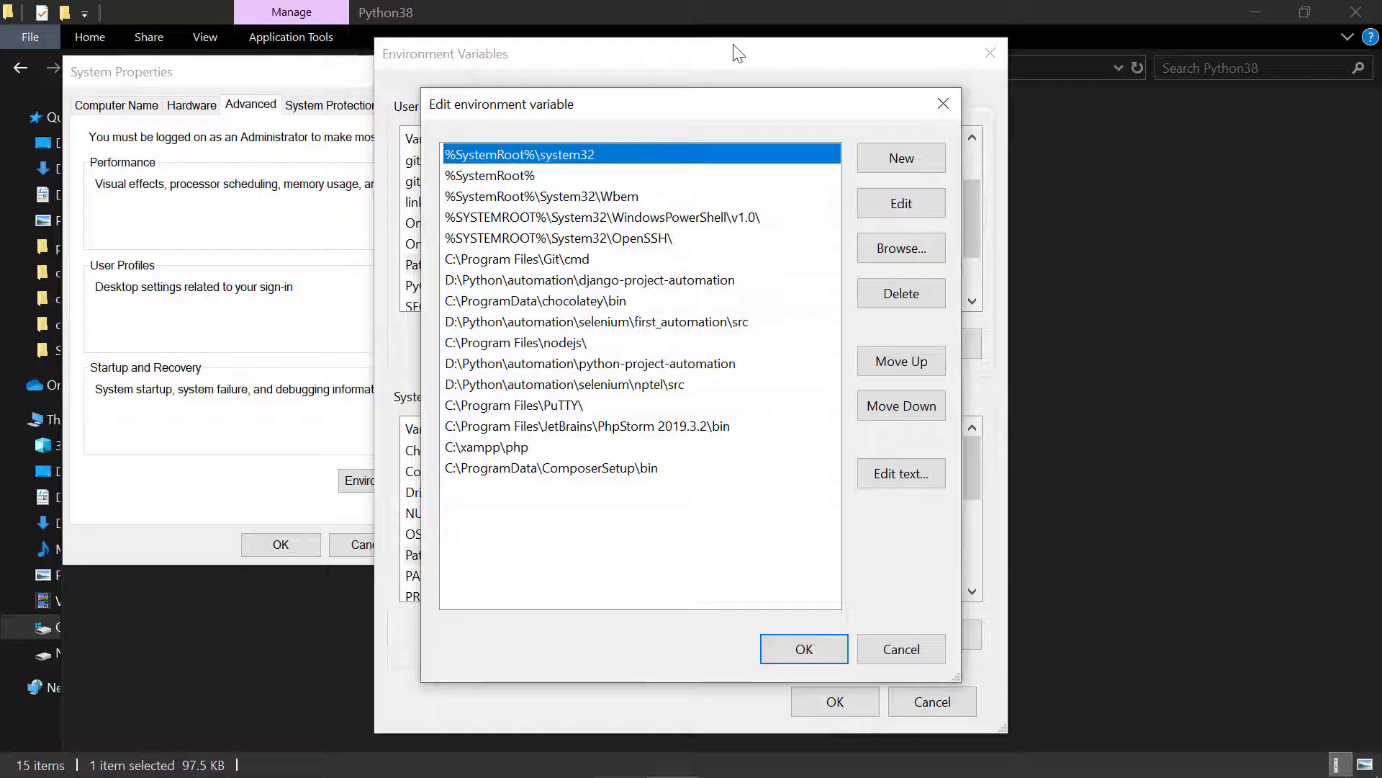
click(900, 164)
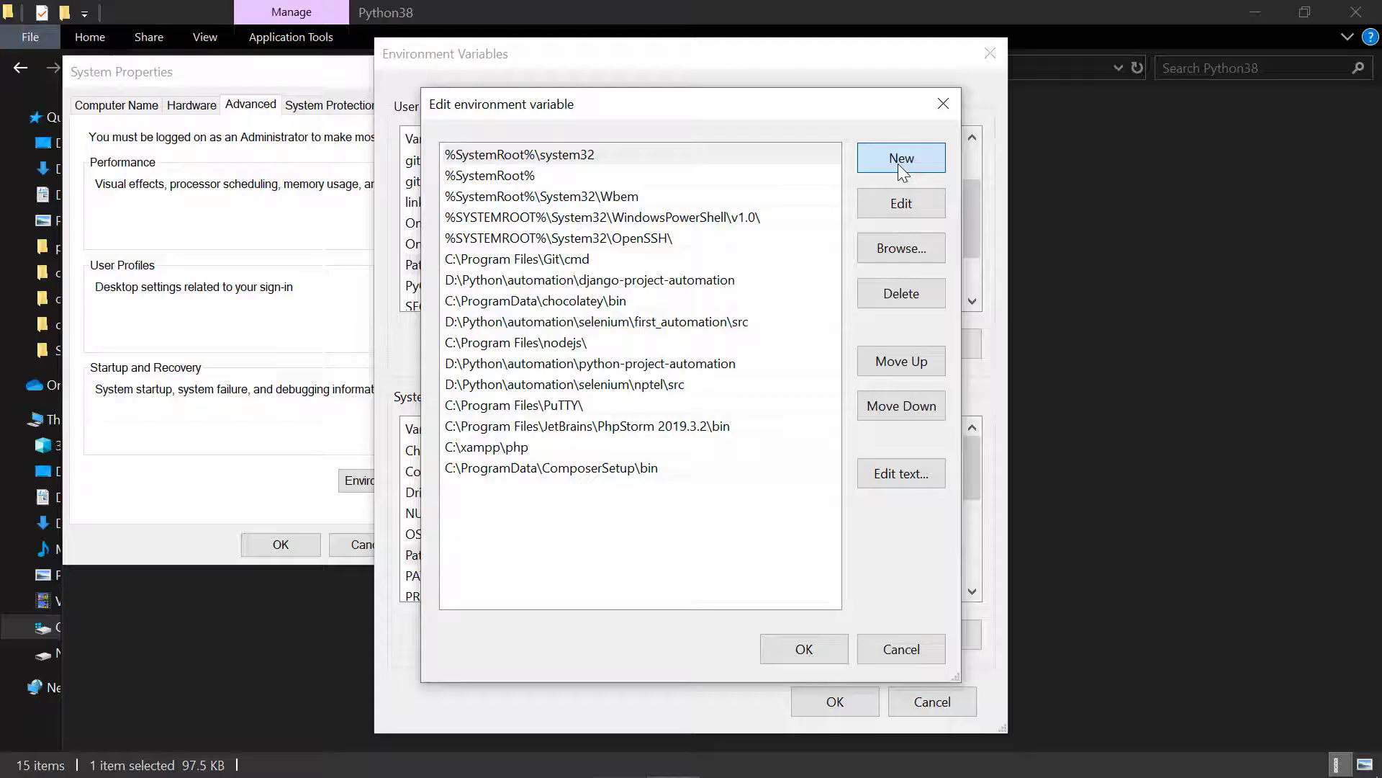
key(ctrl+v)
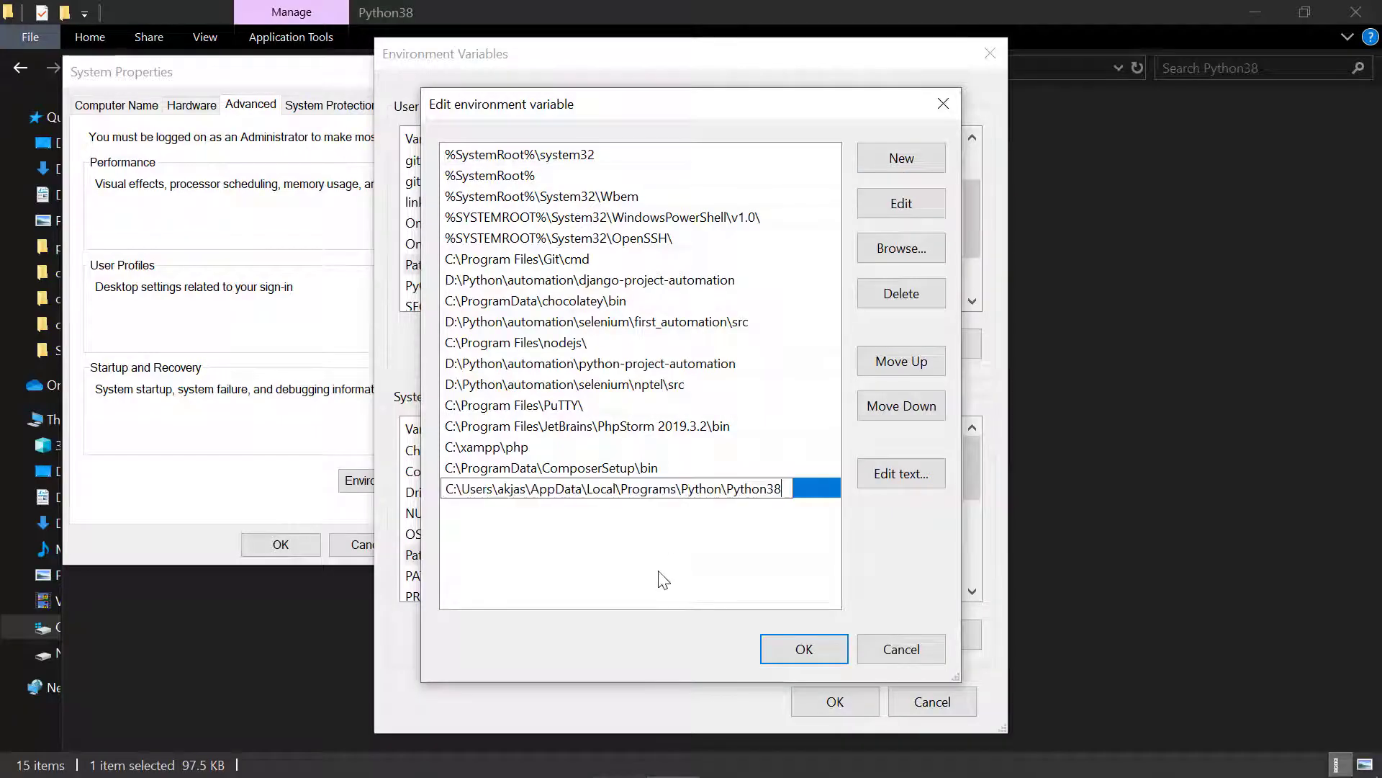
key(Return)
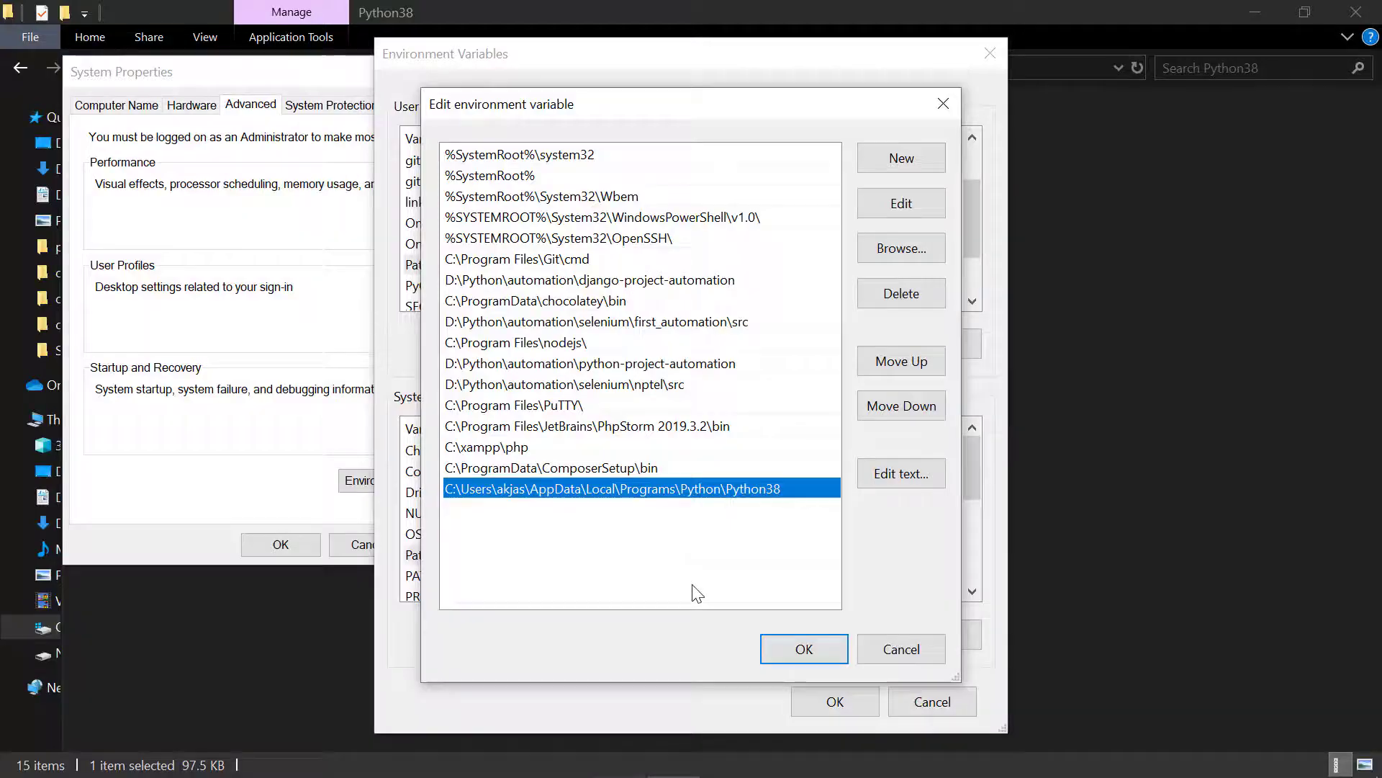
click(809, 637)
click(828, 698)
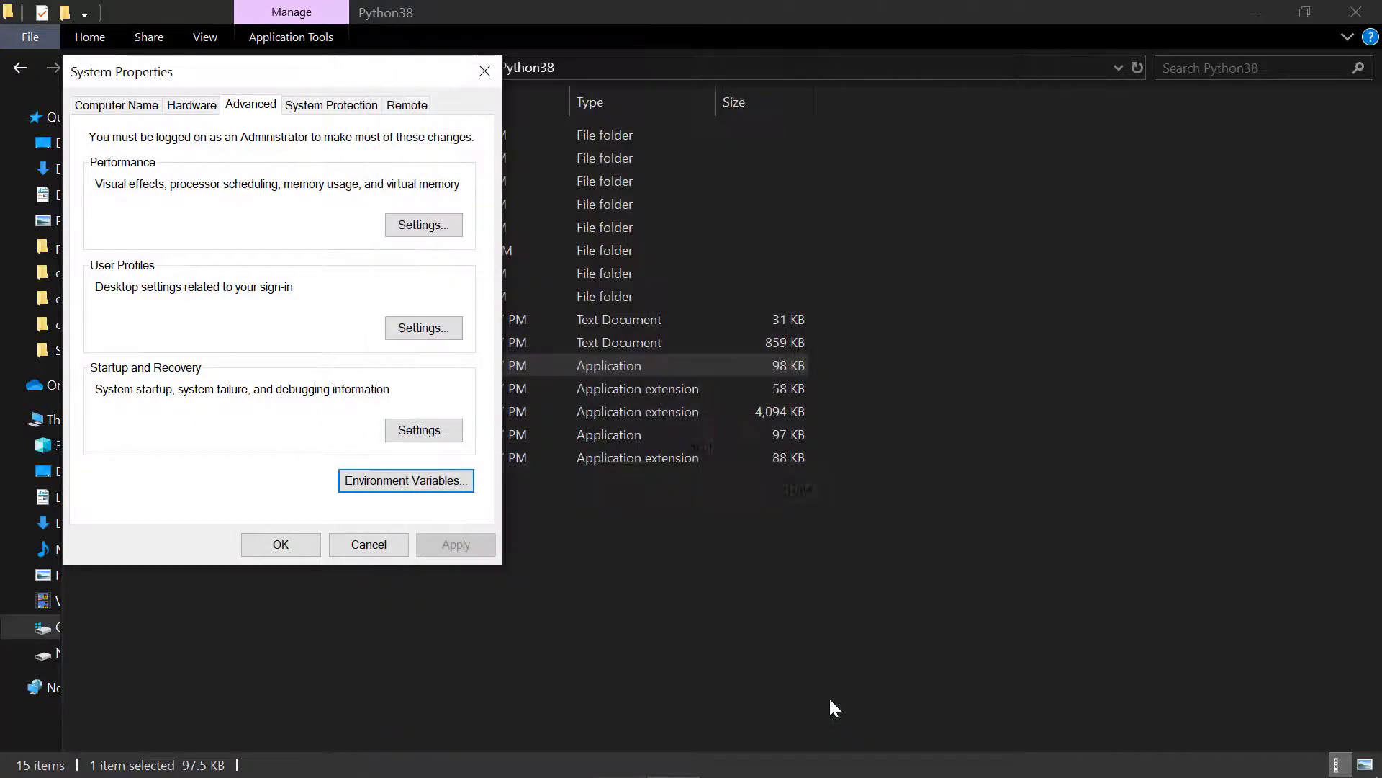
- Open the Scripts folder inside Python38 and reveal its full path in the address bar
click(750, 183)
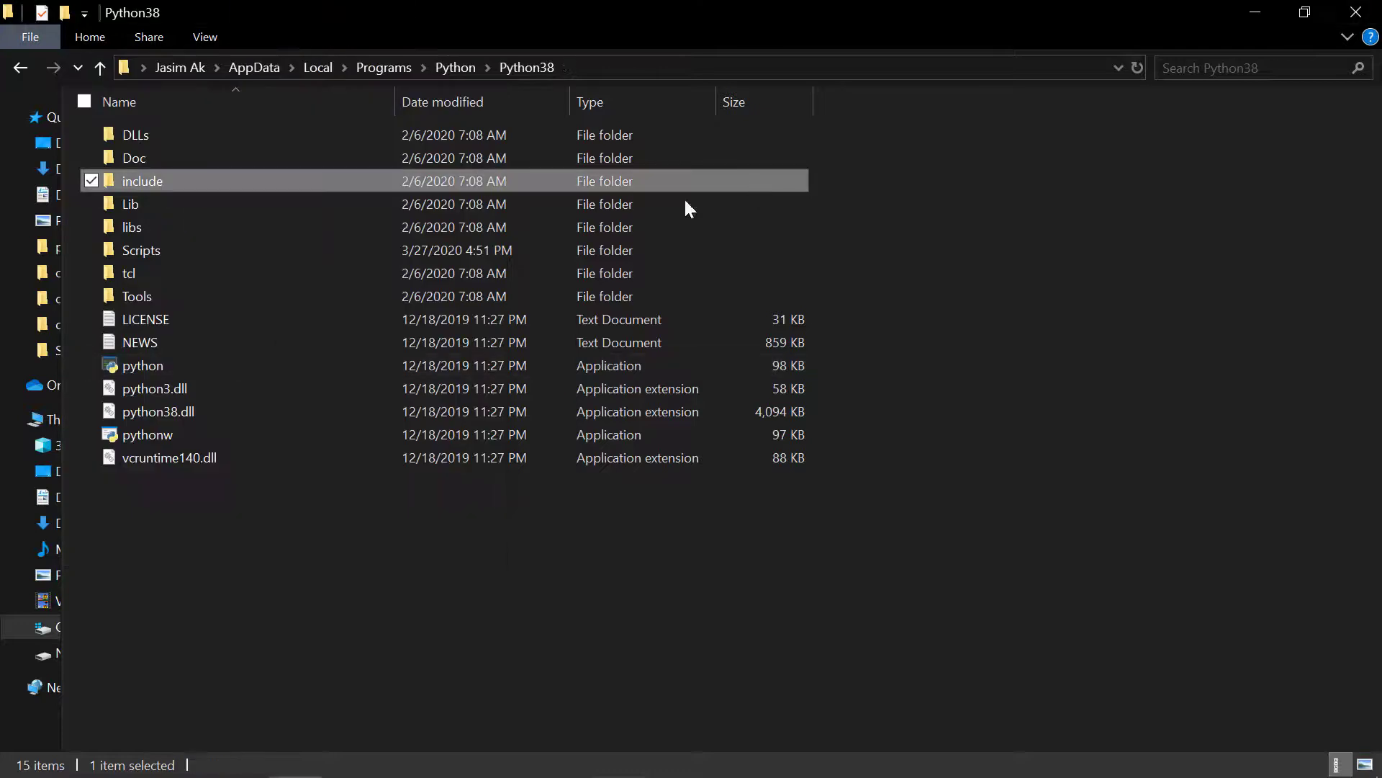
click(167, 254)
click(153, 366)
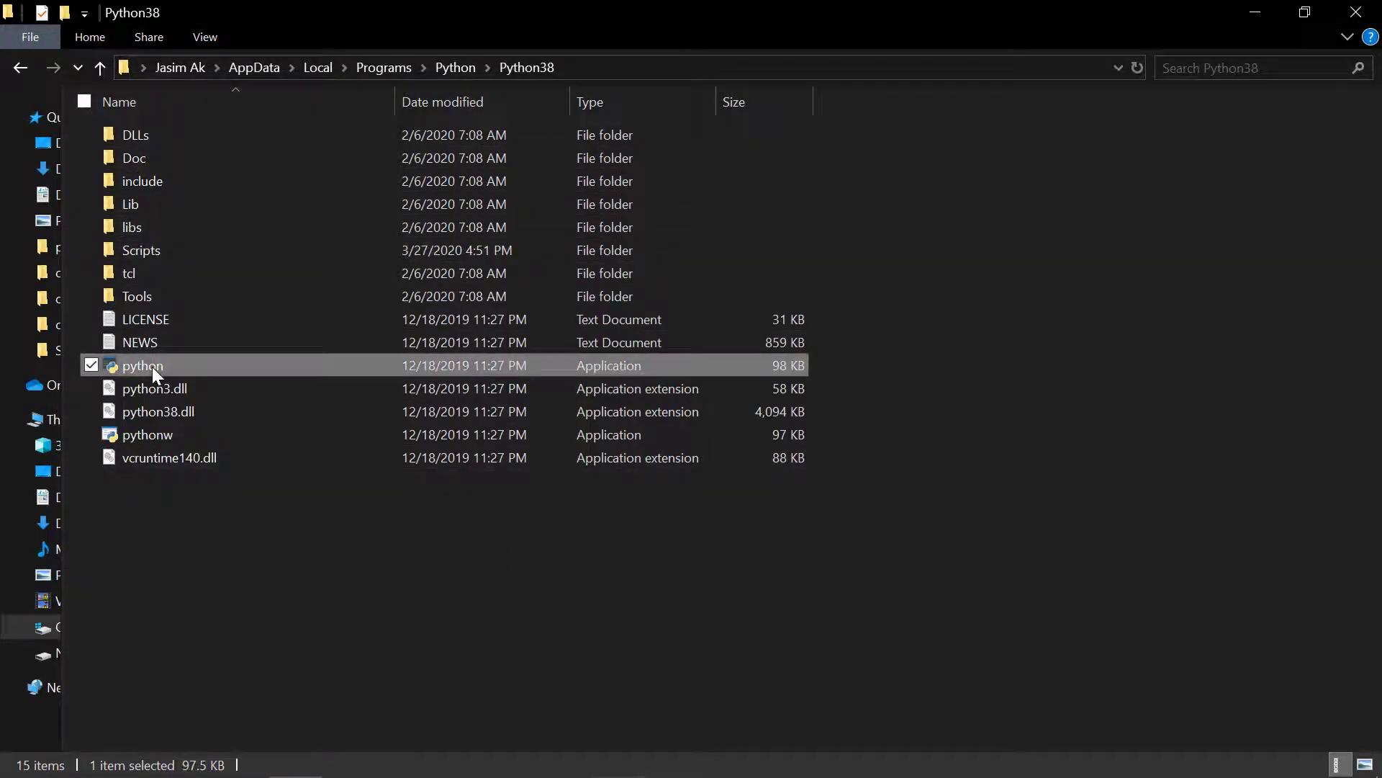
click(170, 251)
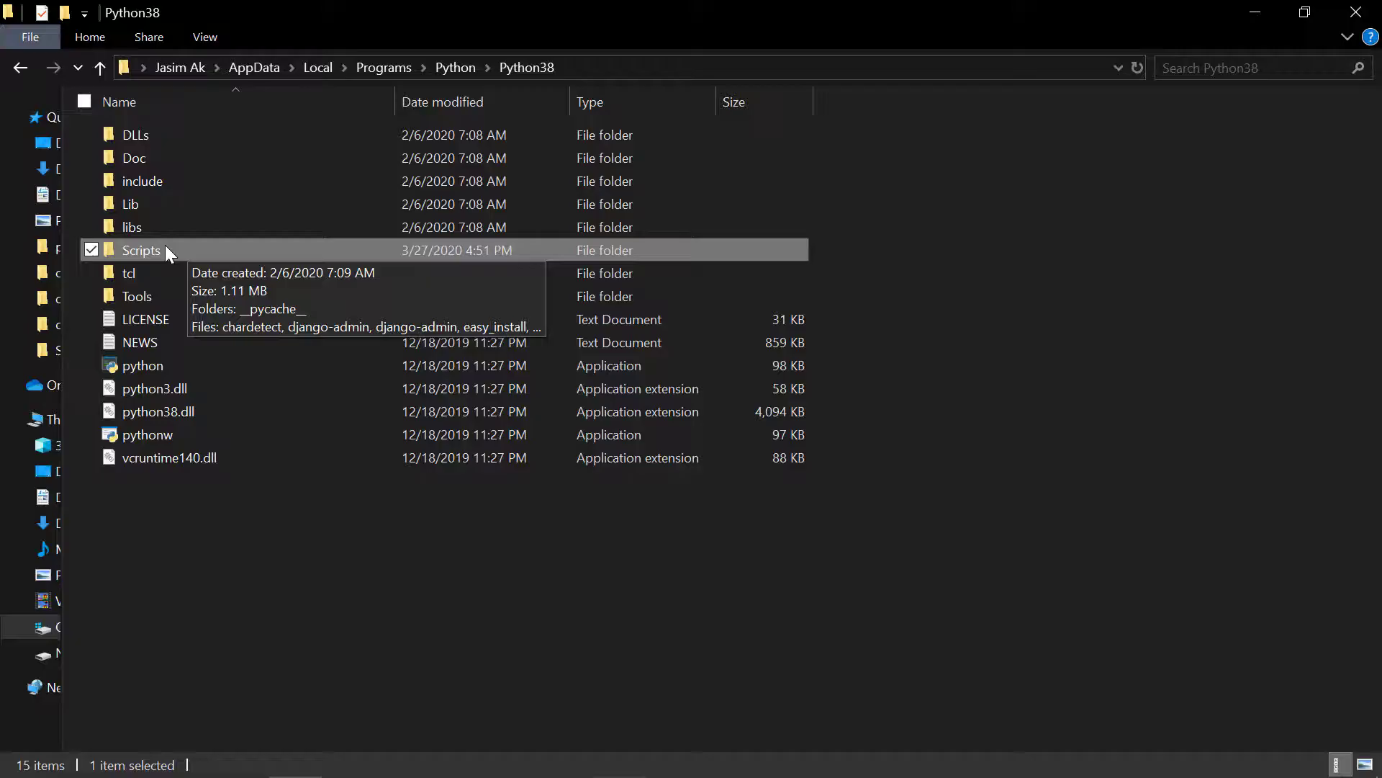
double_click(166, 250)
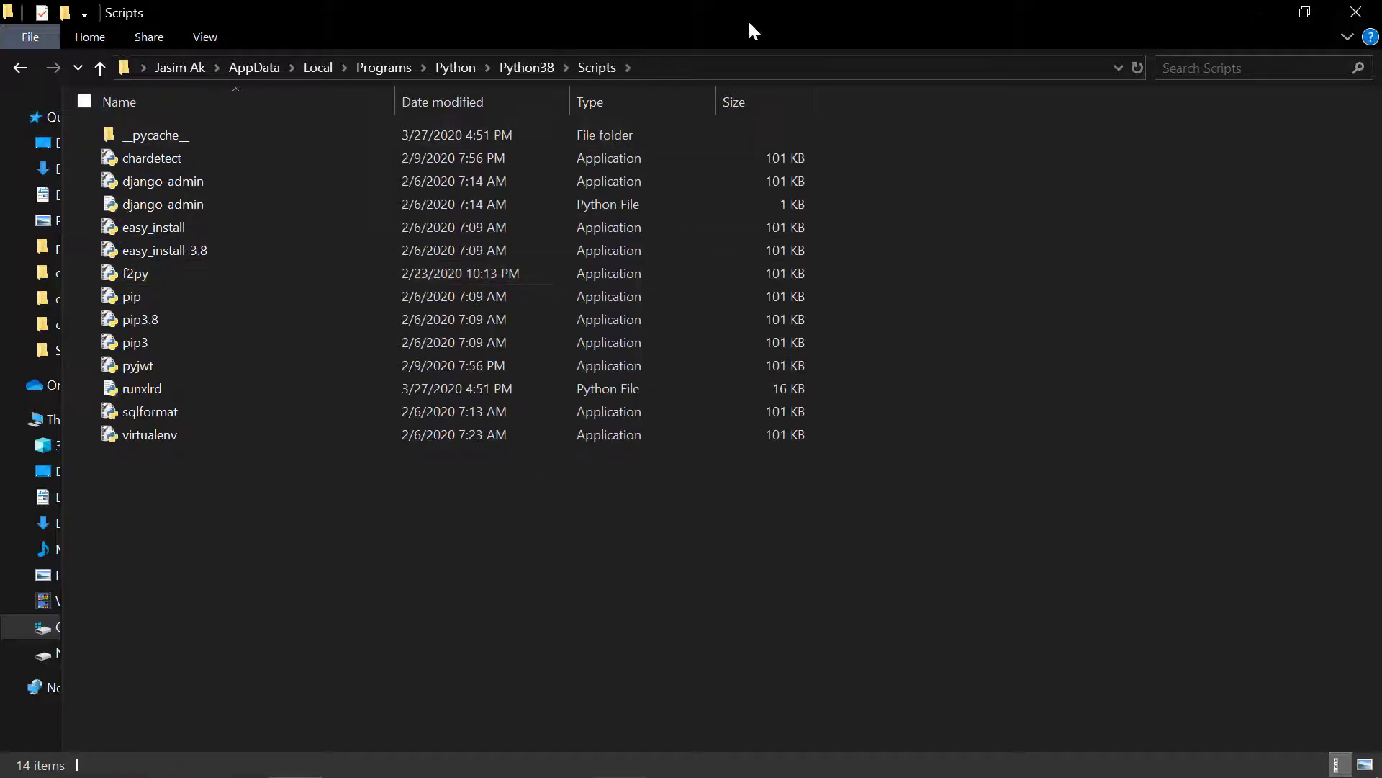
click(672, 72)
key(ctrl+c)
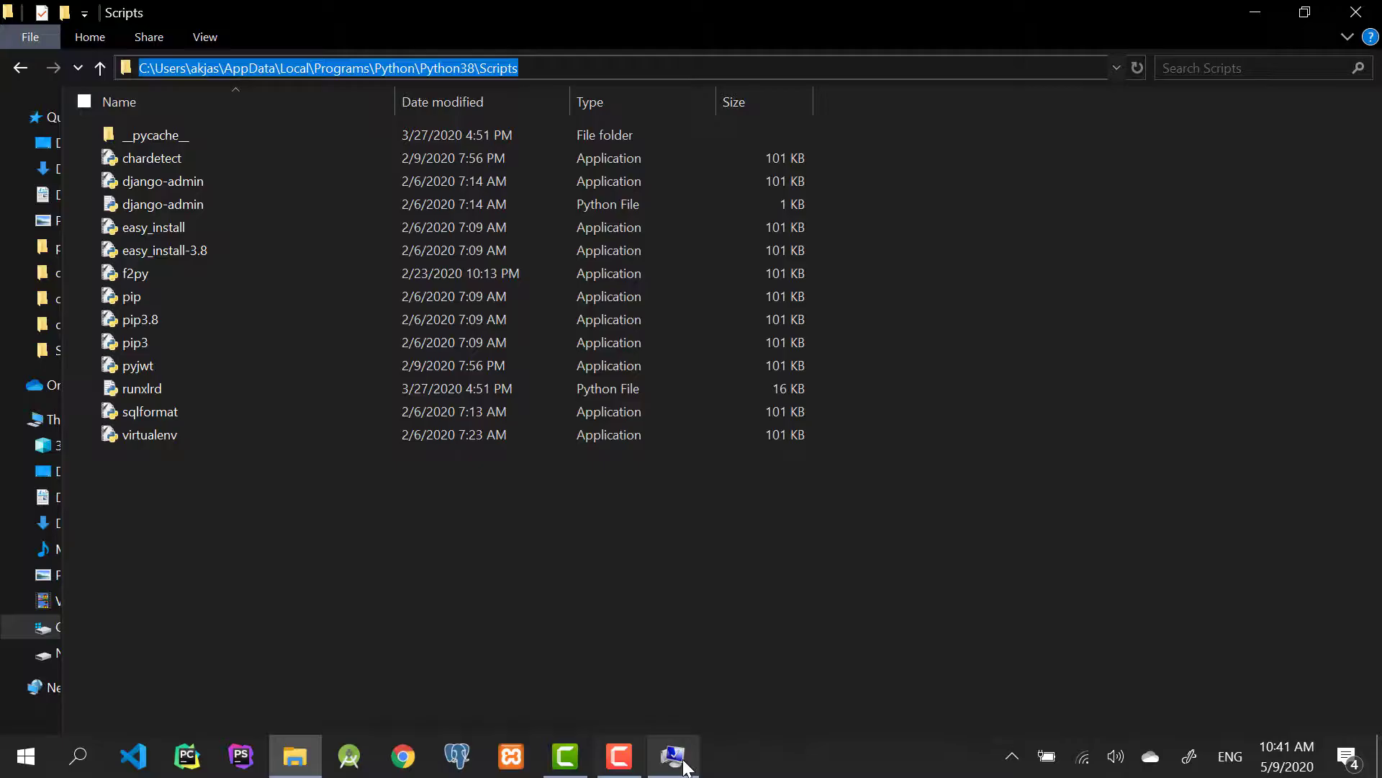
- Paste the Python38 Scripts folder path as a new entry in the system Path variable
click(684, 766)
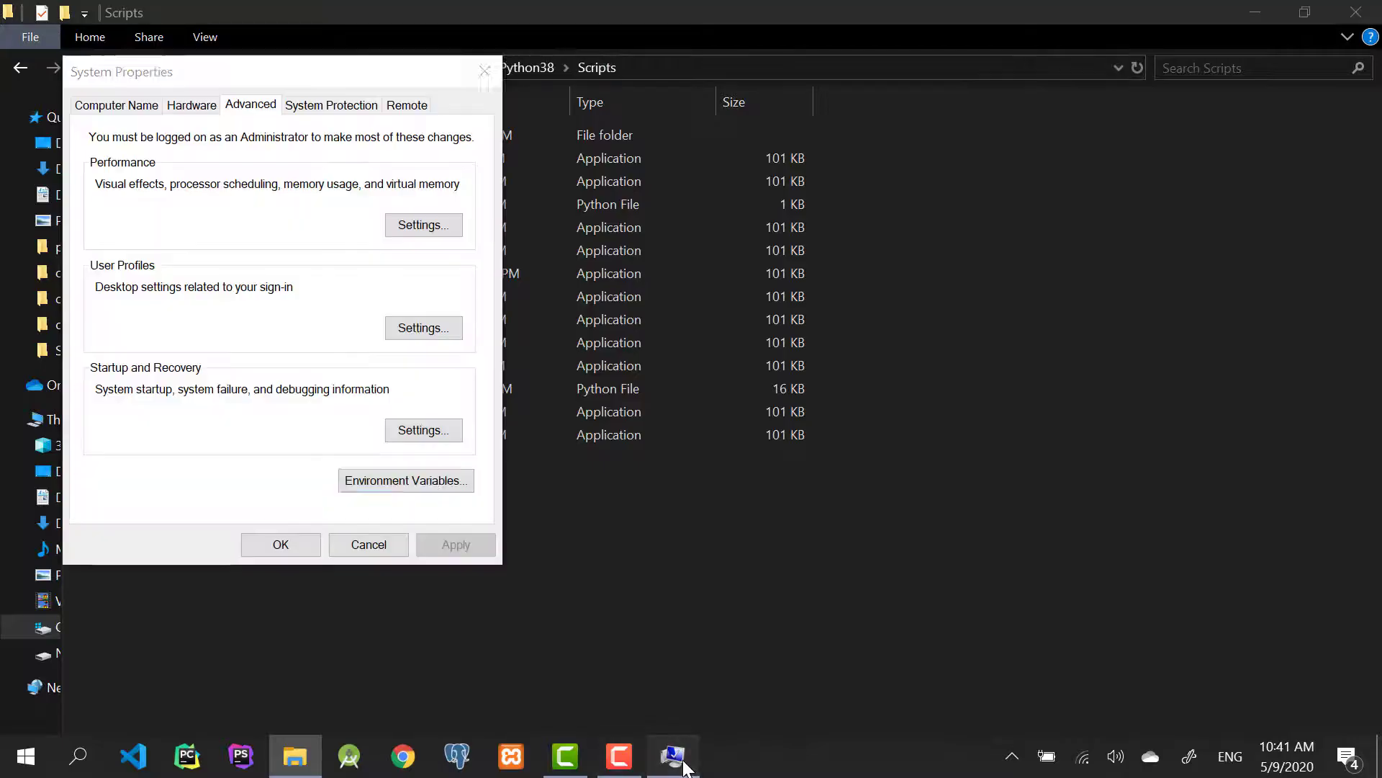
click(458, 489)
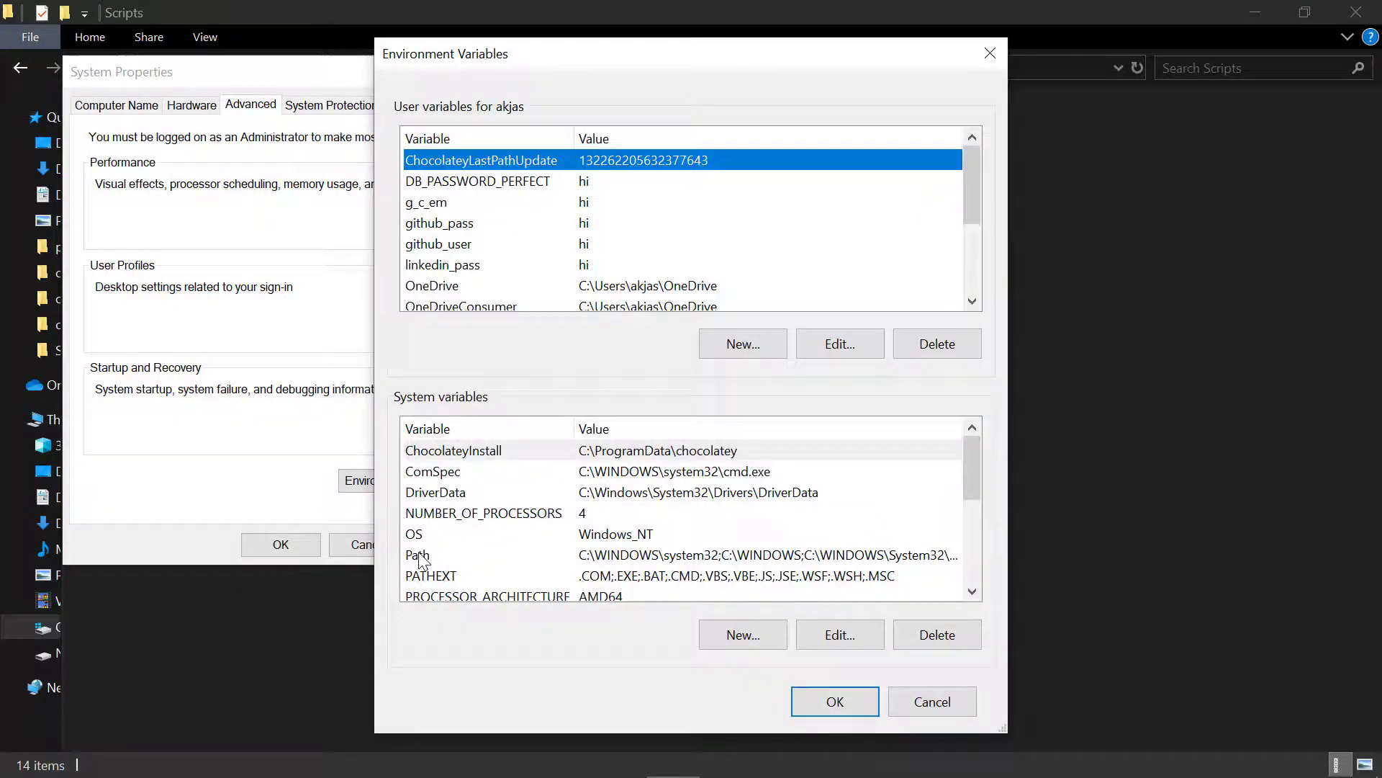
click(420, 556)
double_click(460, 555)
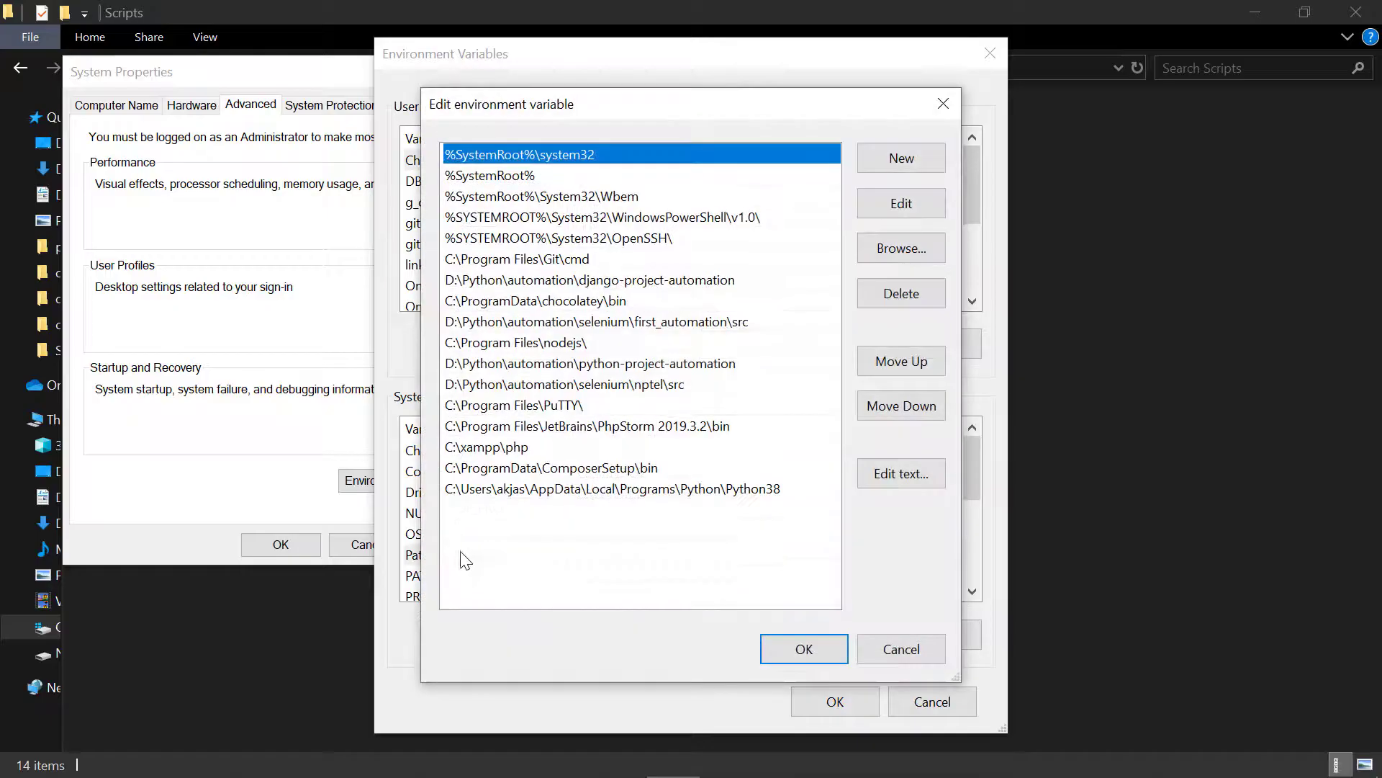
click(910, 168)
key(ctrl+v)
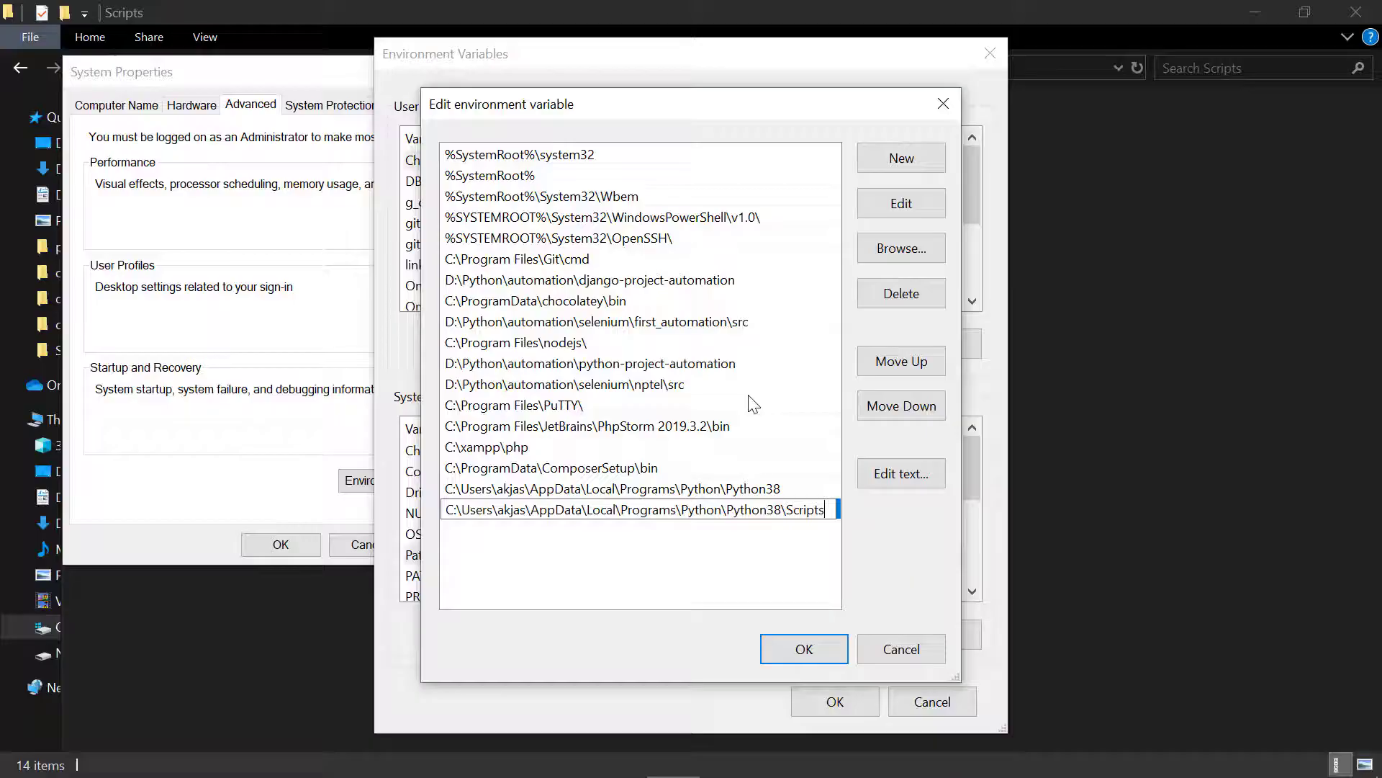
key(Return)
- Confirm the Path and Environment Variables dialogs, close System Properties and the Scripts folder window
click(804, 649)
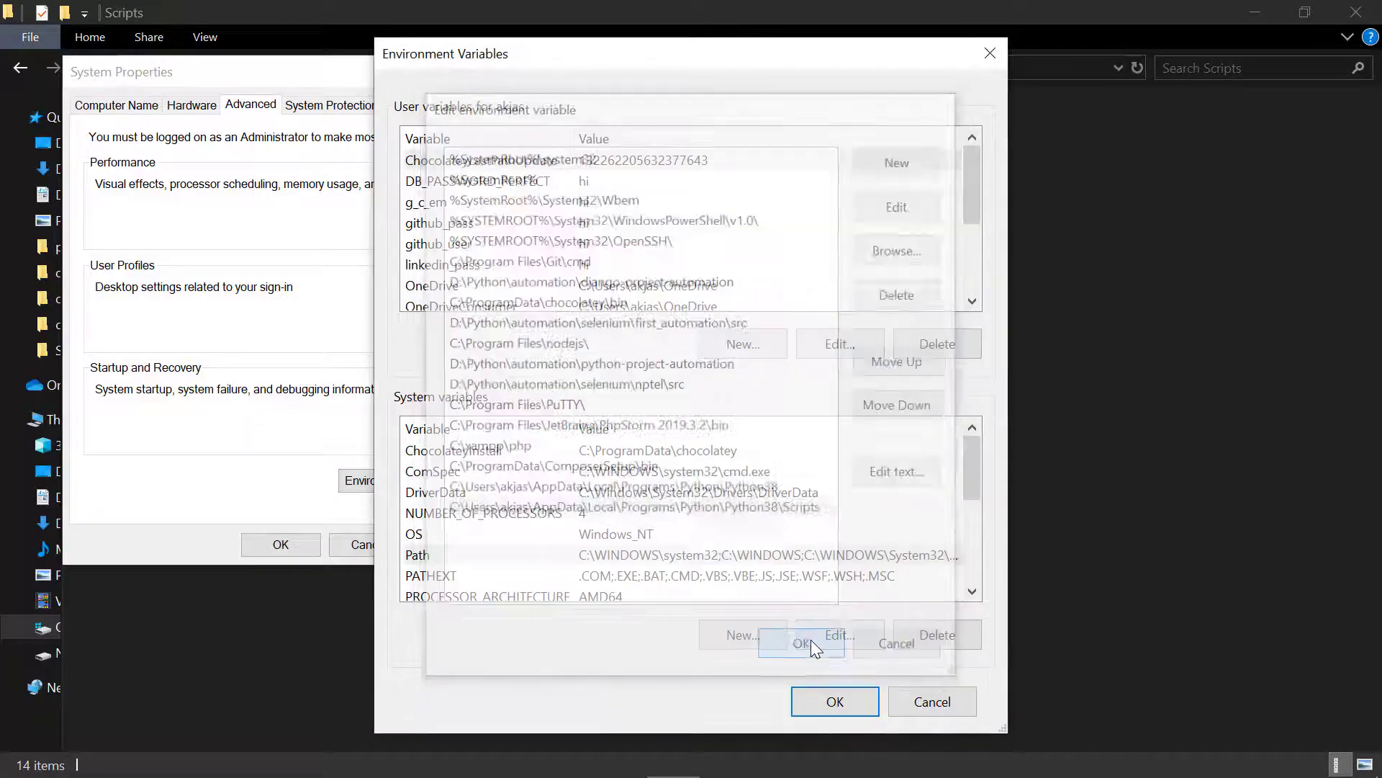
key(Return)
click(248, 544)
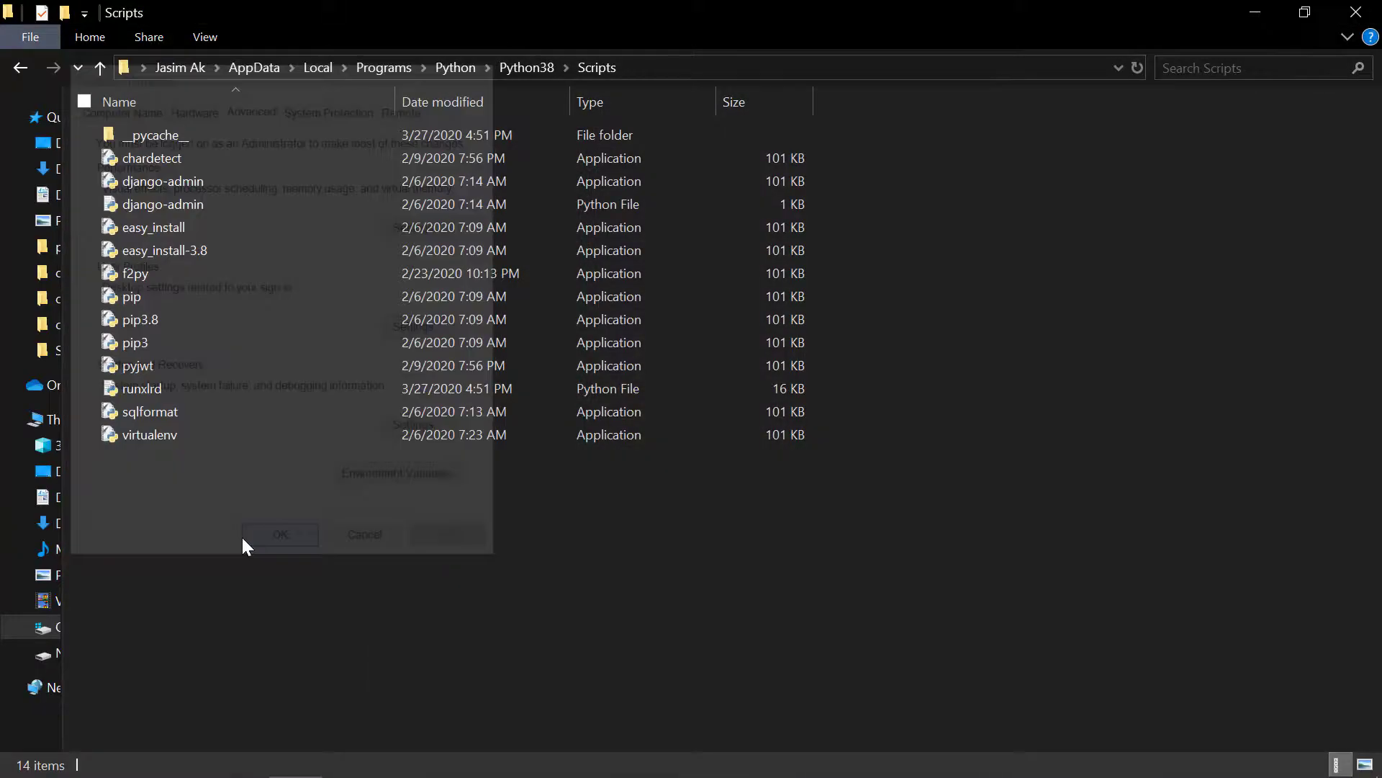
click(1356, 12)
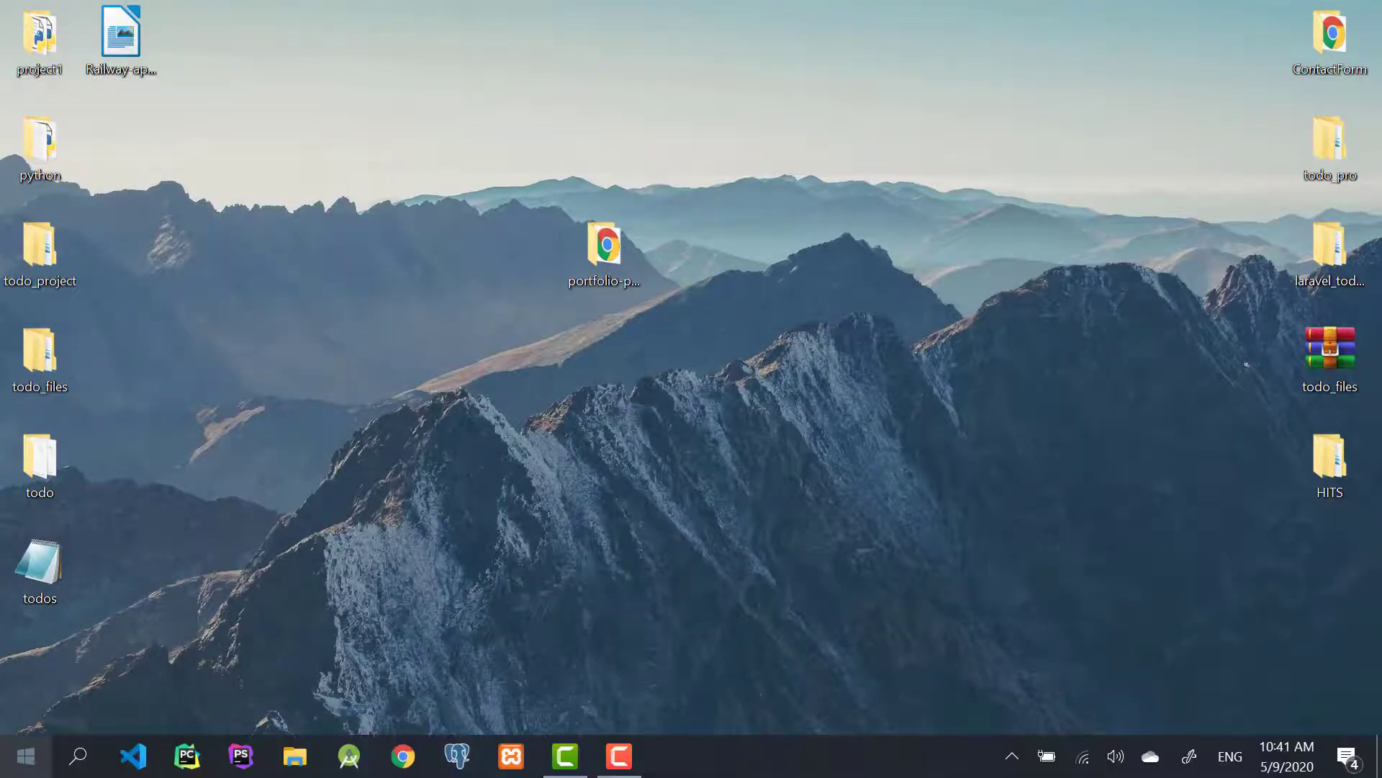
- Open Command Prompt through a cmd search and start the Python 3.8.1 interpreter
key(super)
text(cmd)
key(Return)
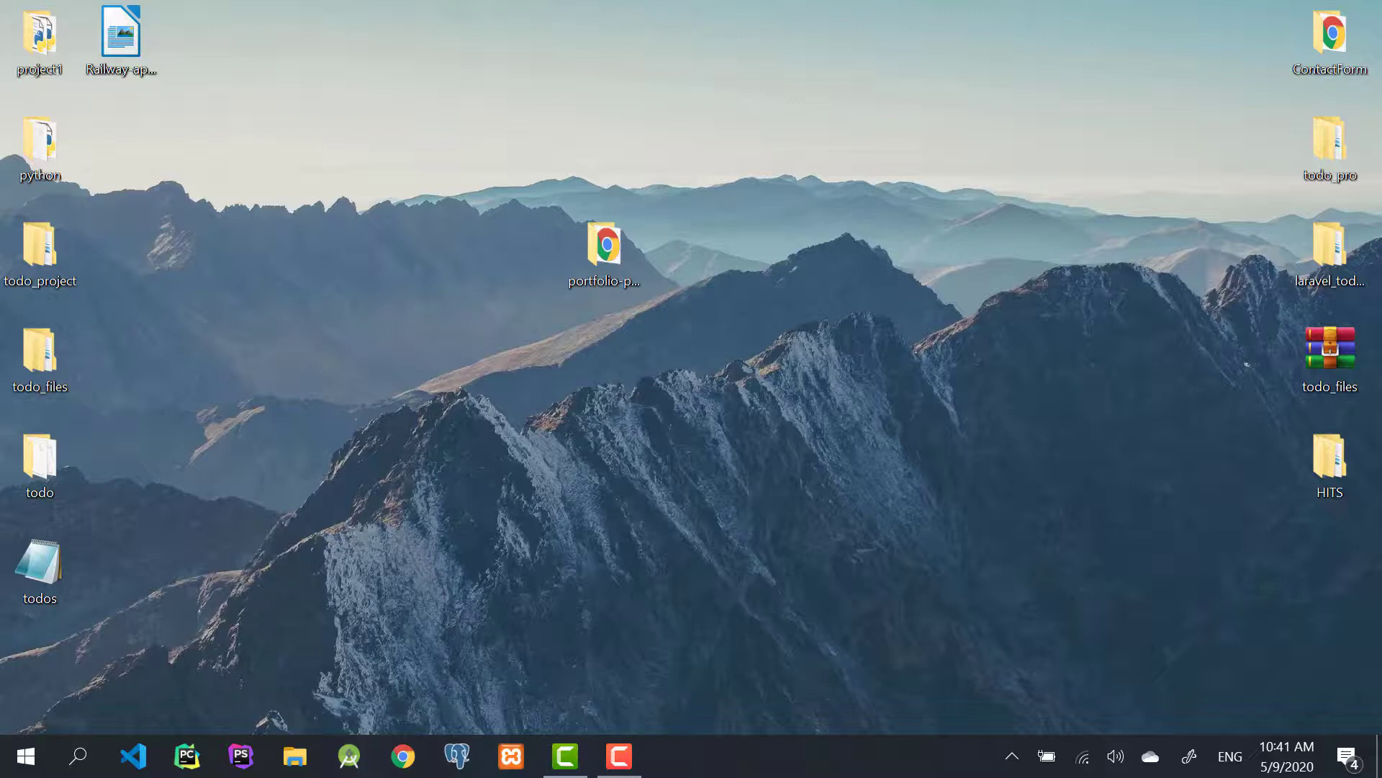
text(python)
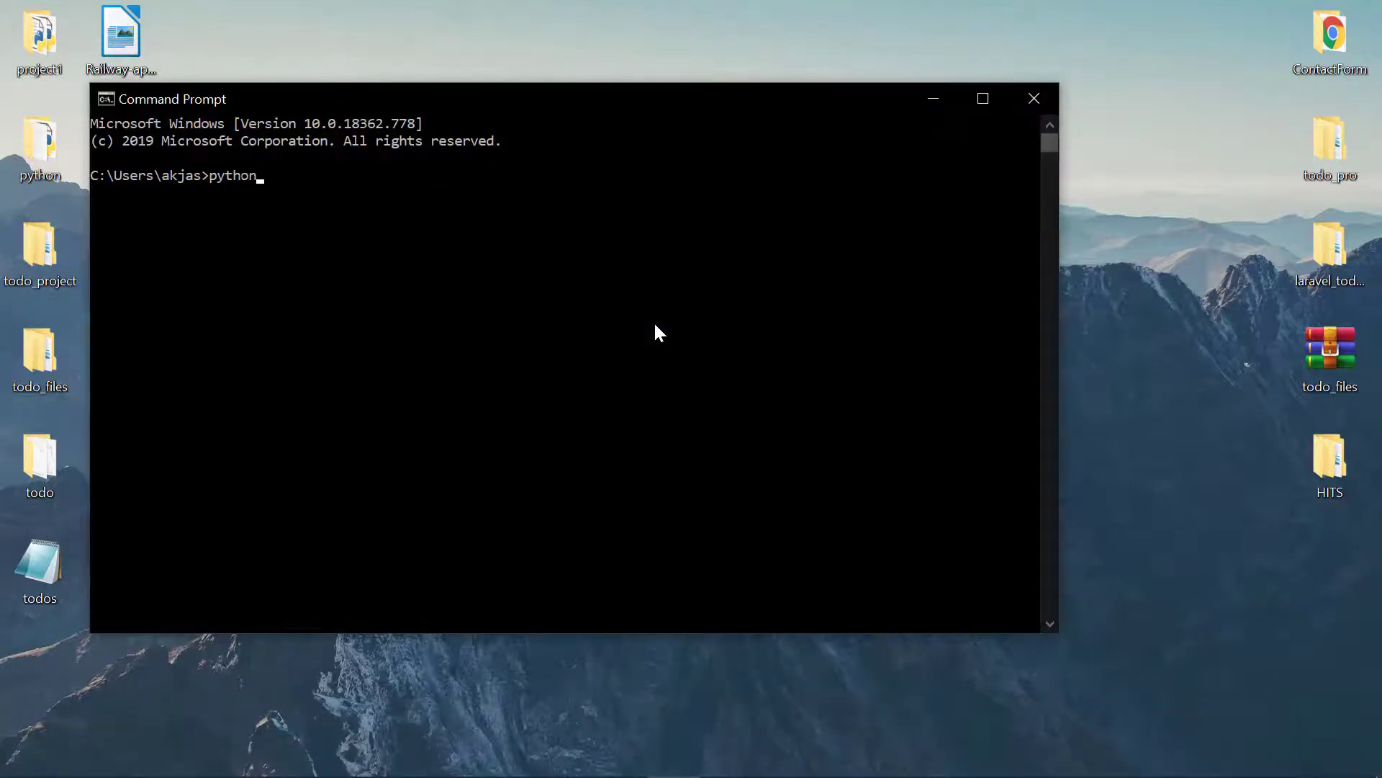
key(Return)
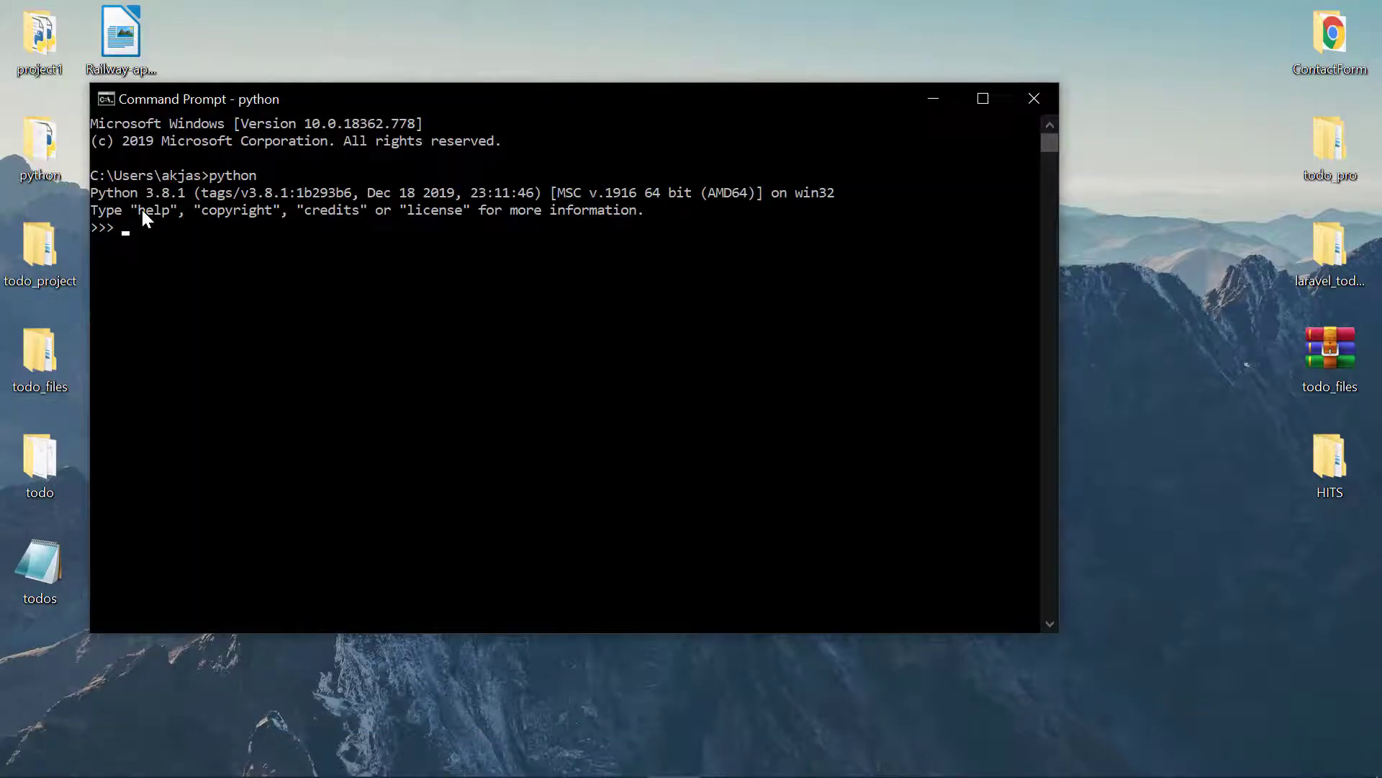
drag(95, 187, 281, 234)
click(283, 227)
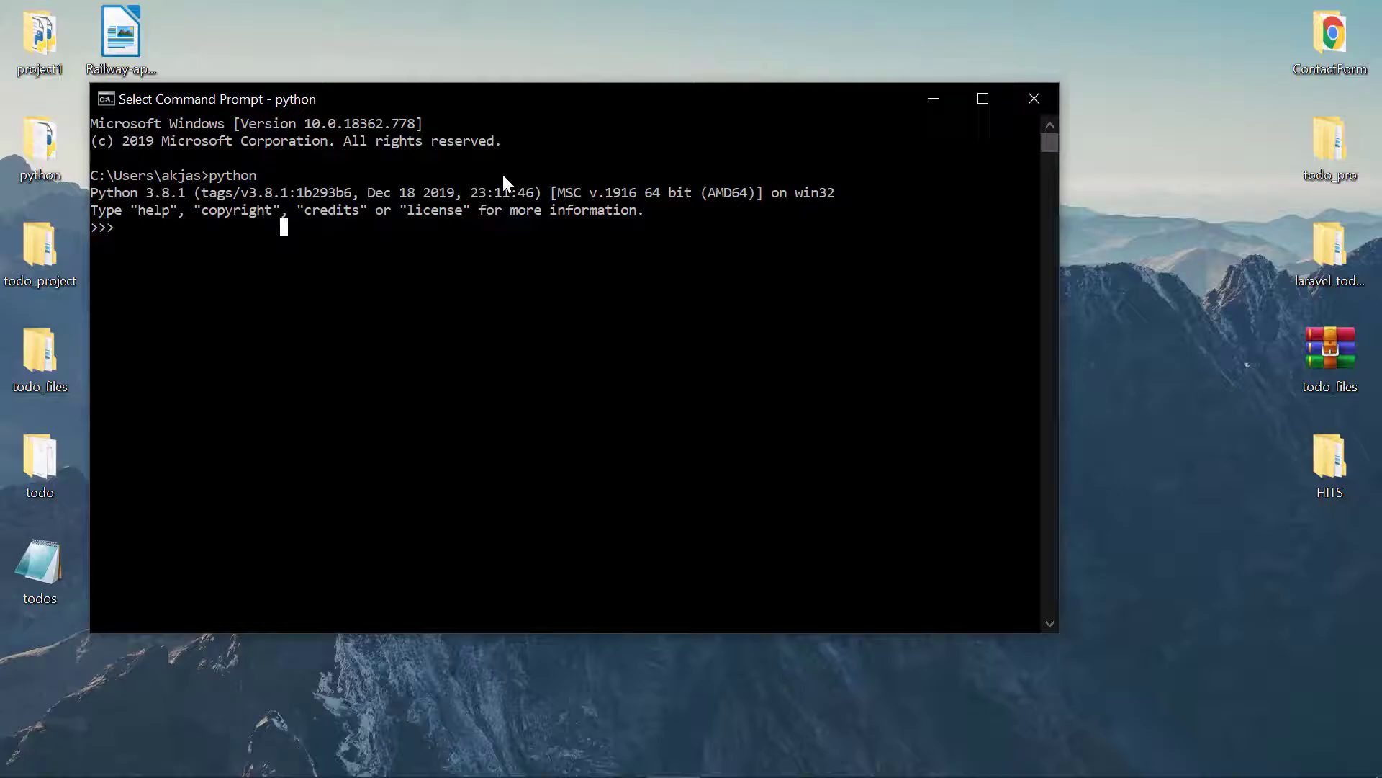
- Run print("Hello World") in the interpreter so it outputs Hello World
text(print)
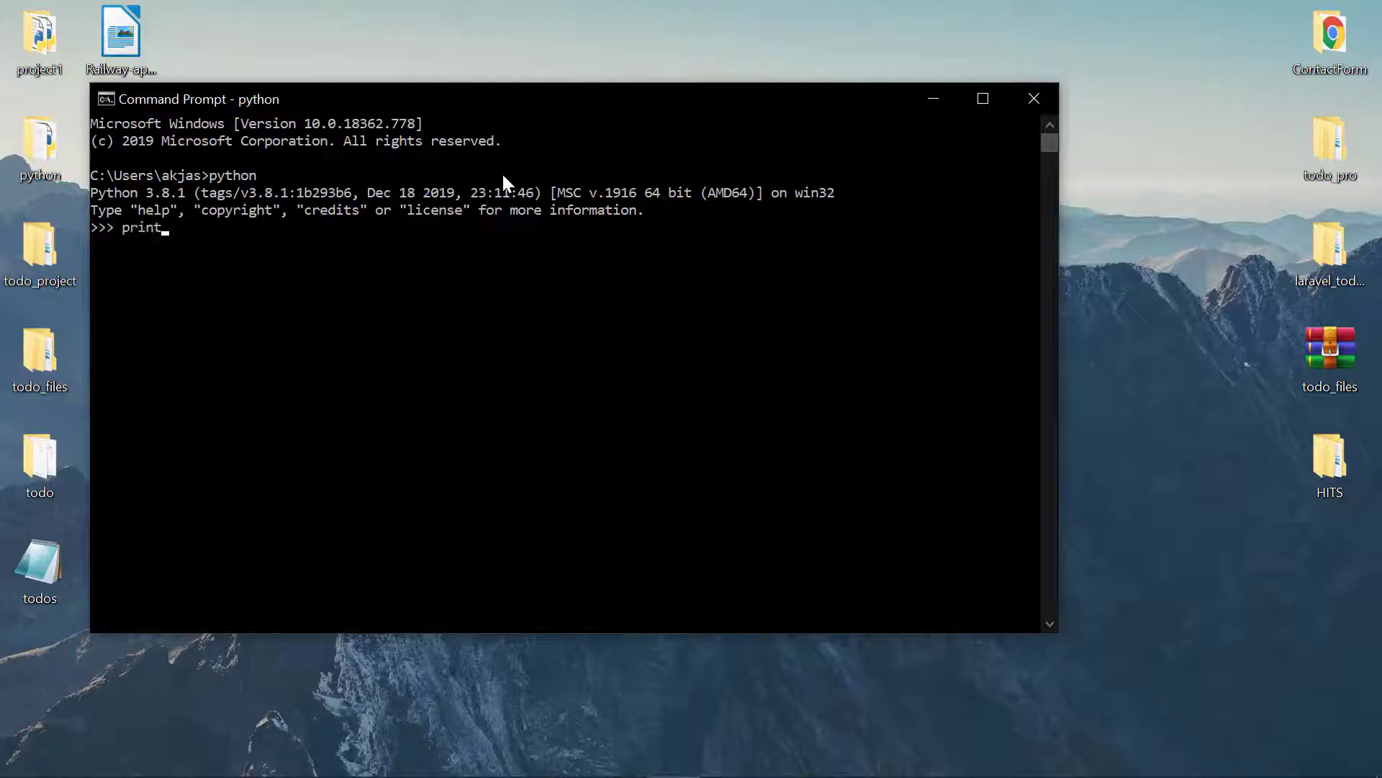
text(("He"))
key(Left)
key(Left)
text(Hello World)
key(Return)
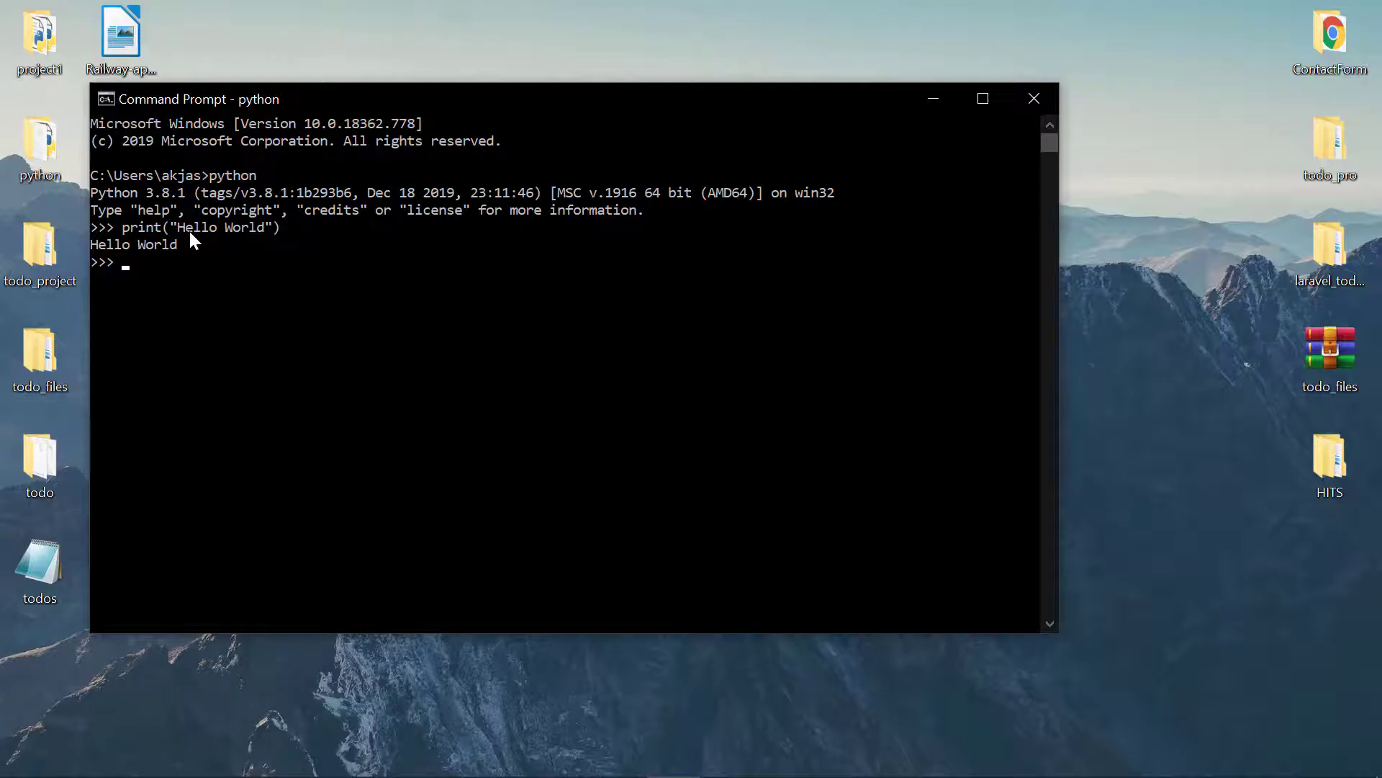
drag(183, 238, 107, 262)
click(154, 278)
text(e)
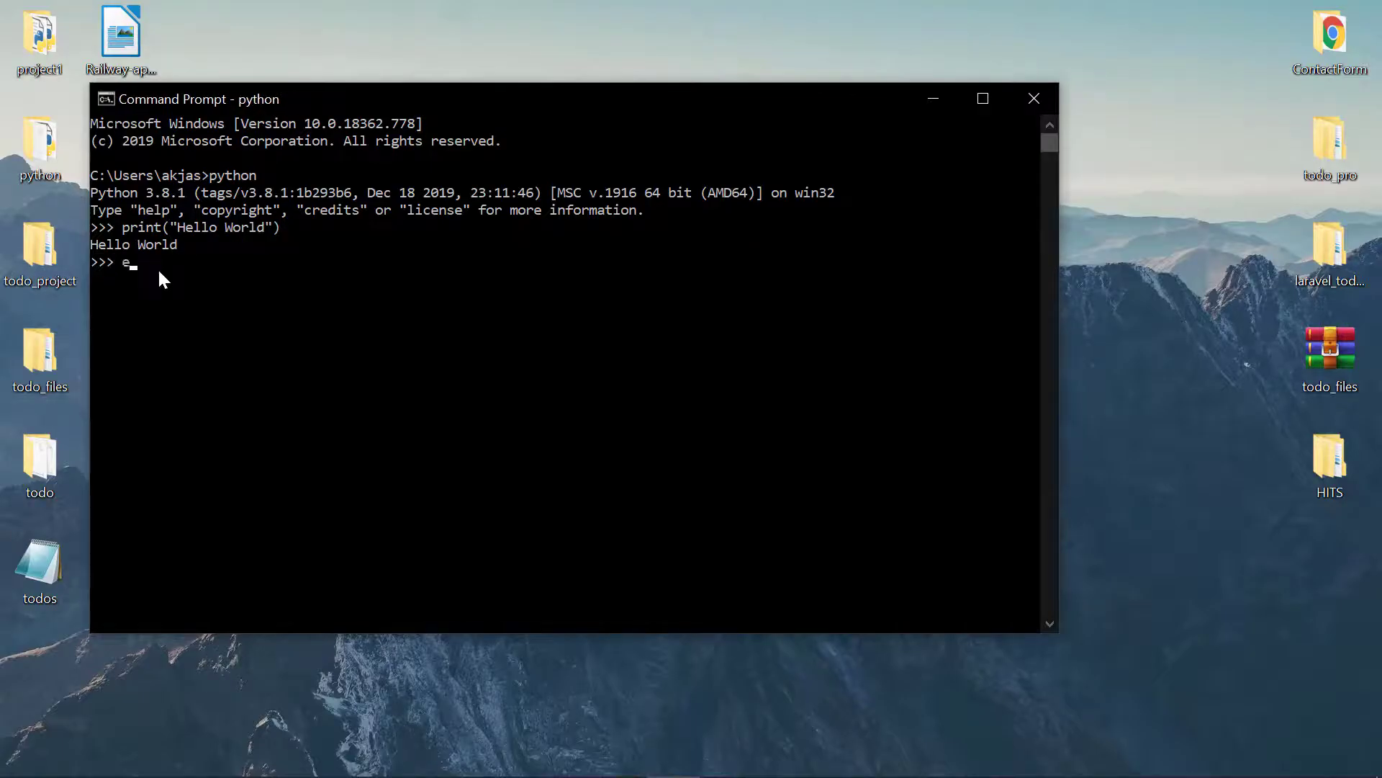